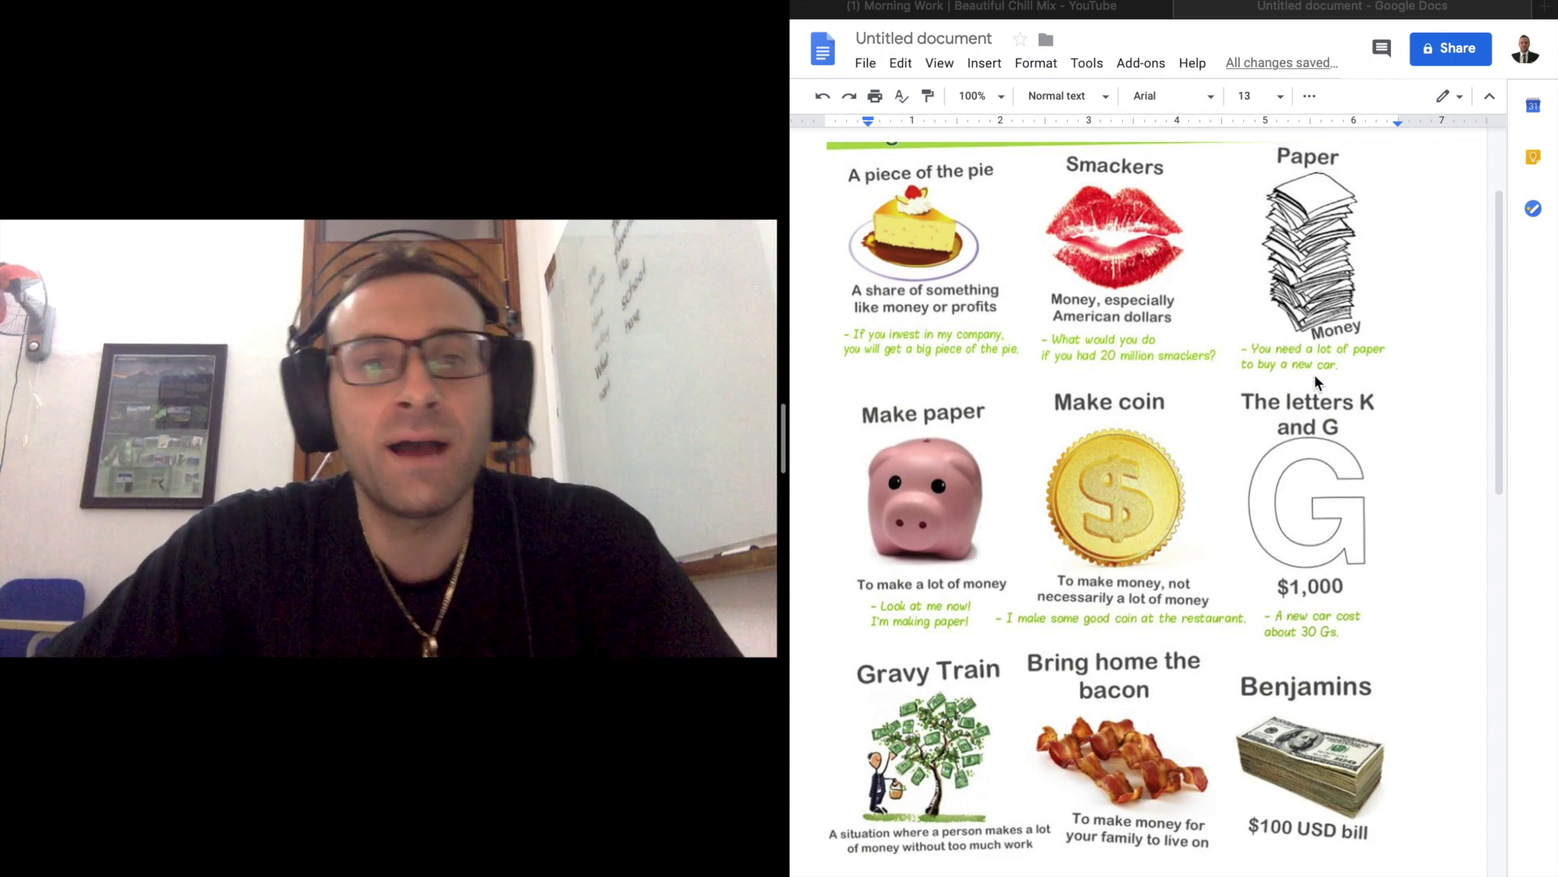
{"action": "scroll", "coordinate": [1307, 327], "scroll_direction": "down", "scroll_amount": 3}
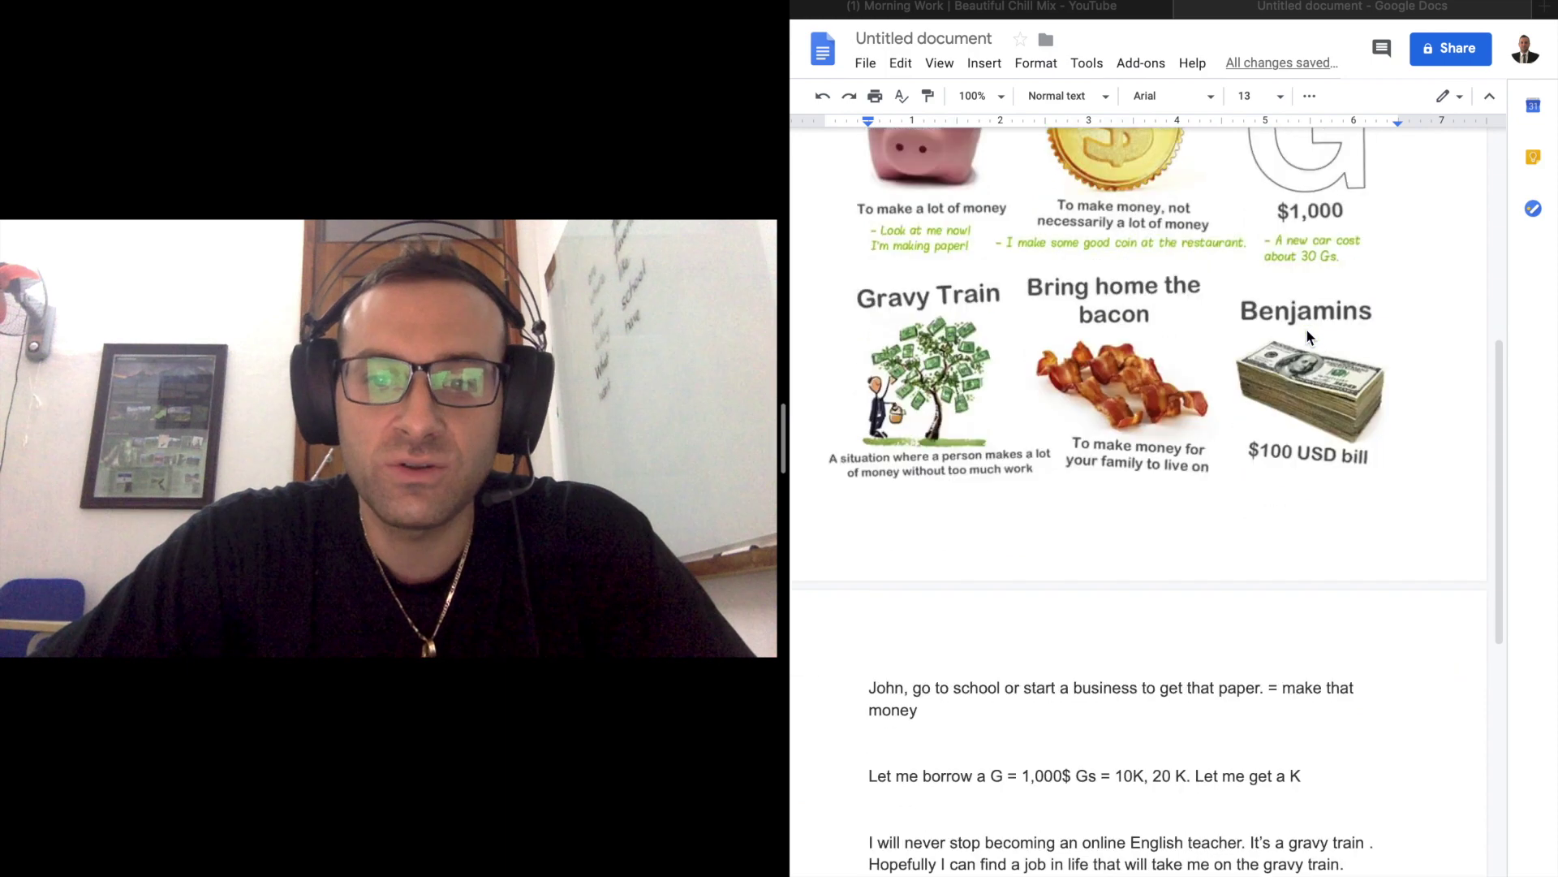
{"action": "scroll", "coordinate": [1307, 327], "scroll_direction": "down", "scroll_amount": 2}
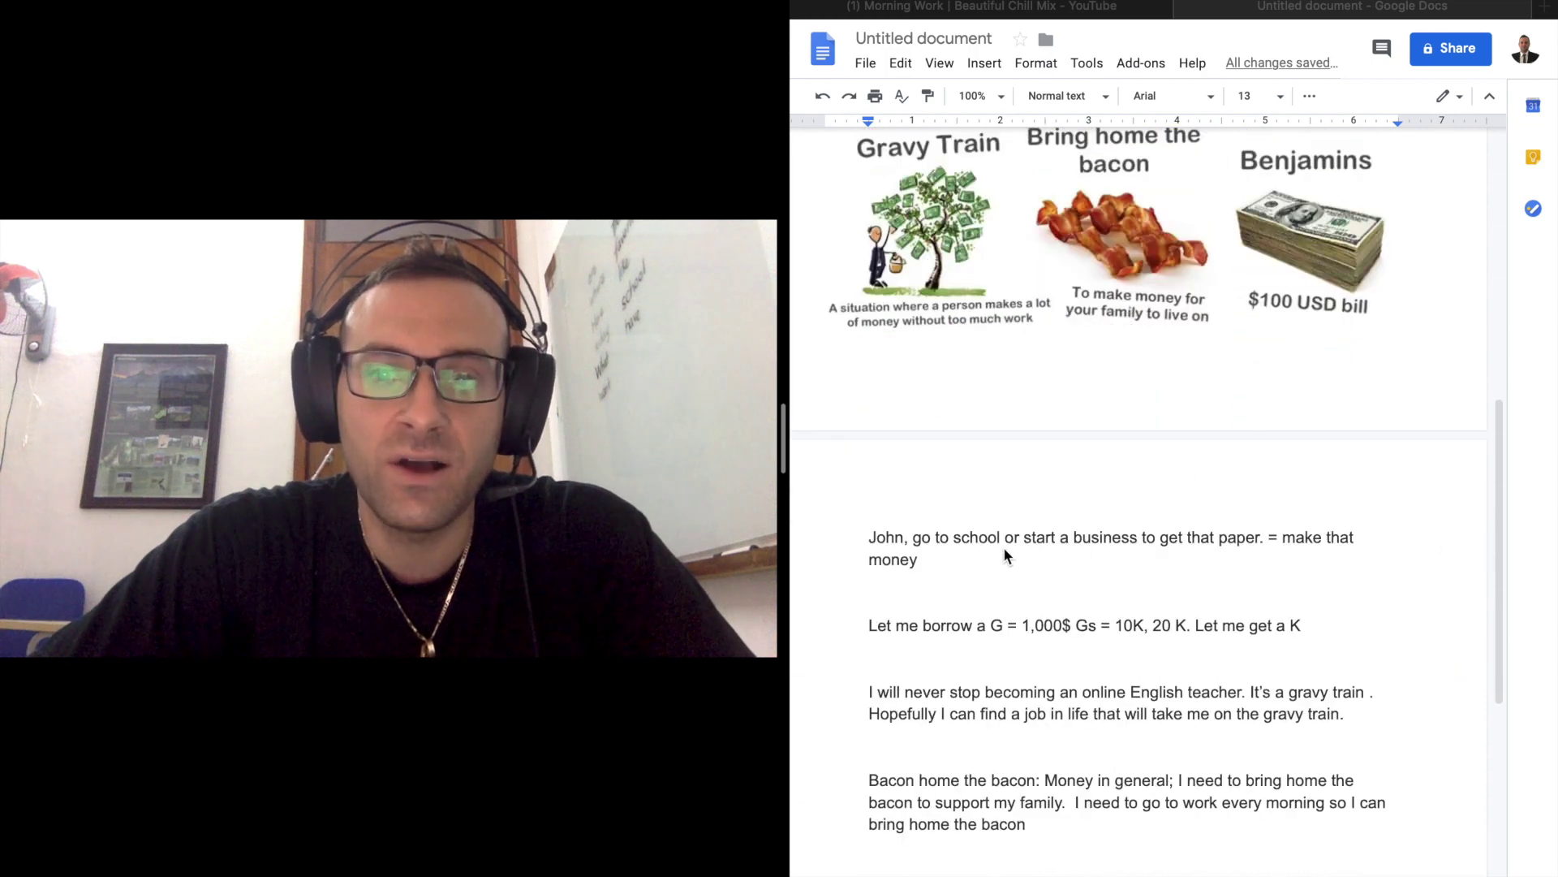
{"action": "scroll", "coordinate": [1004, 551], "scroll_direction": "up", "scroll_amount": 2}
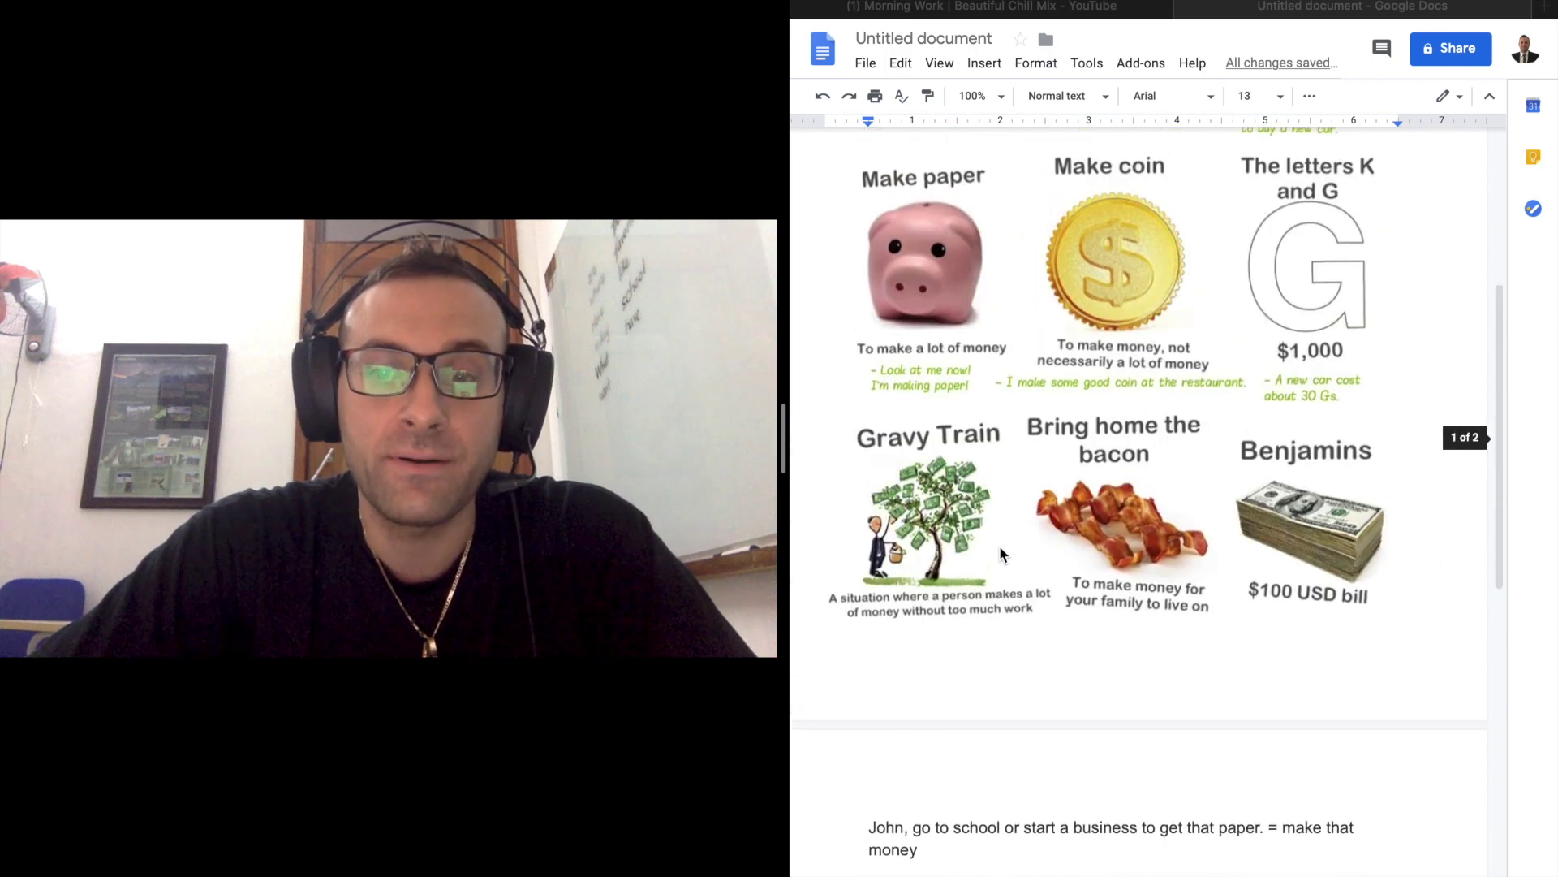
{"action": "scroll", "coordinate": [999, 545], "scroll_direction": "up", "scroll_amount": 1}
{"action": "scroll", "coordinate": [913, 441], "scroll_direction": "up", "scroll_amount": 1}
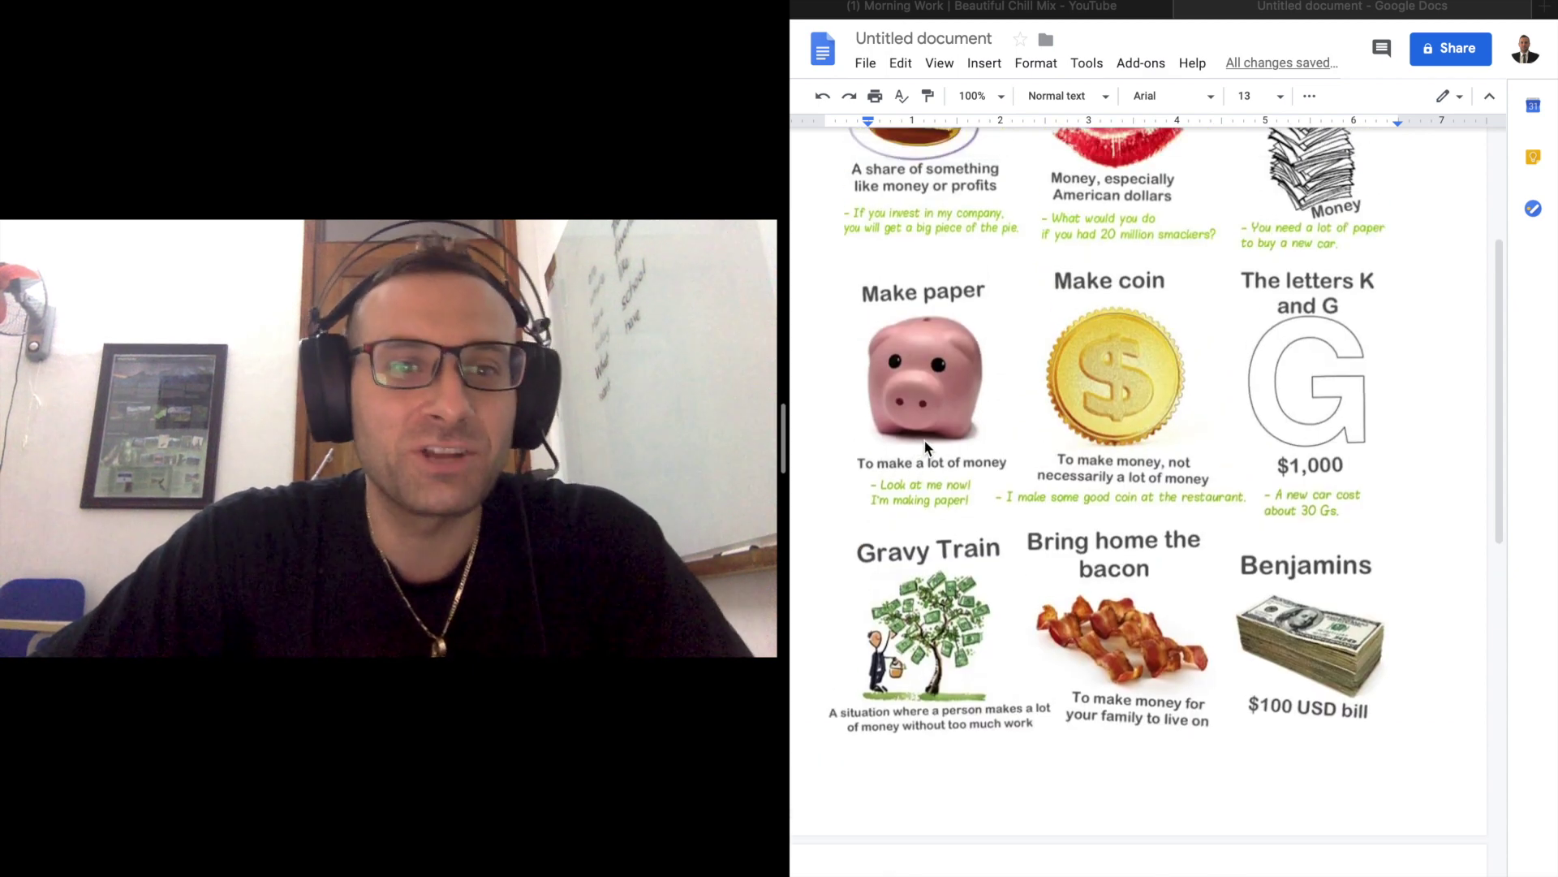
{"action": "scroll", "coordinate": [931, 448], "scroll_direction": "up", "scroll_amount": 1}
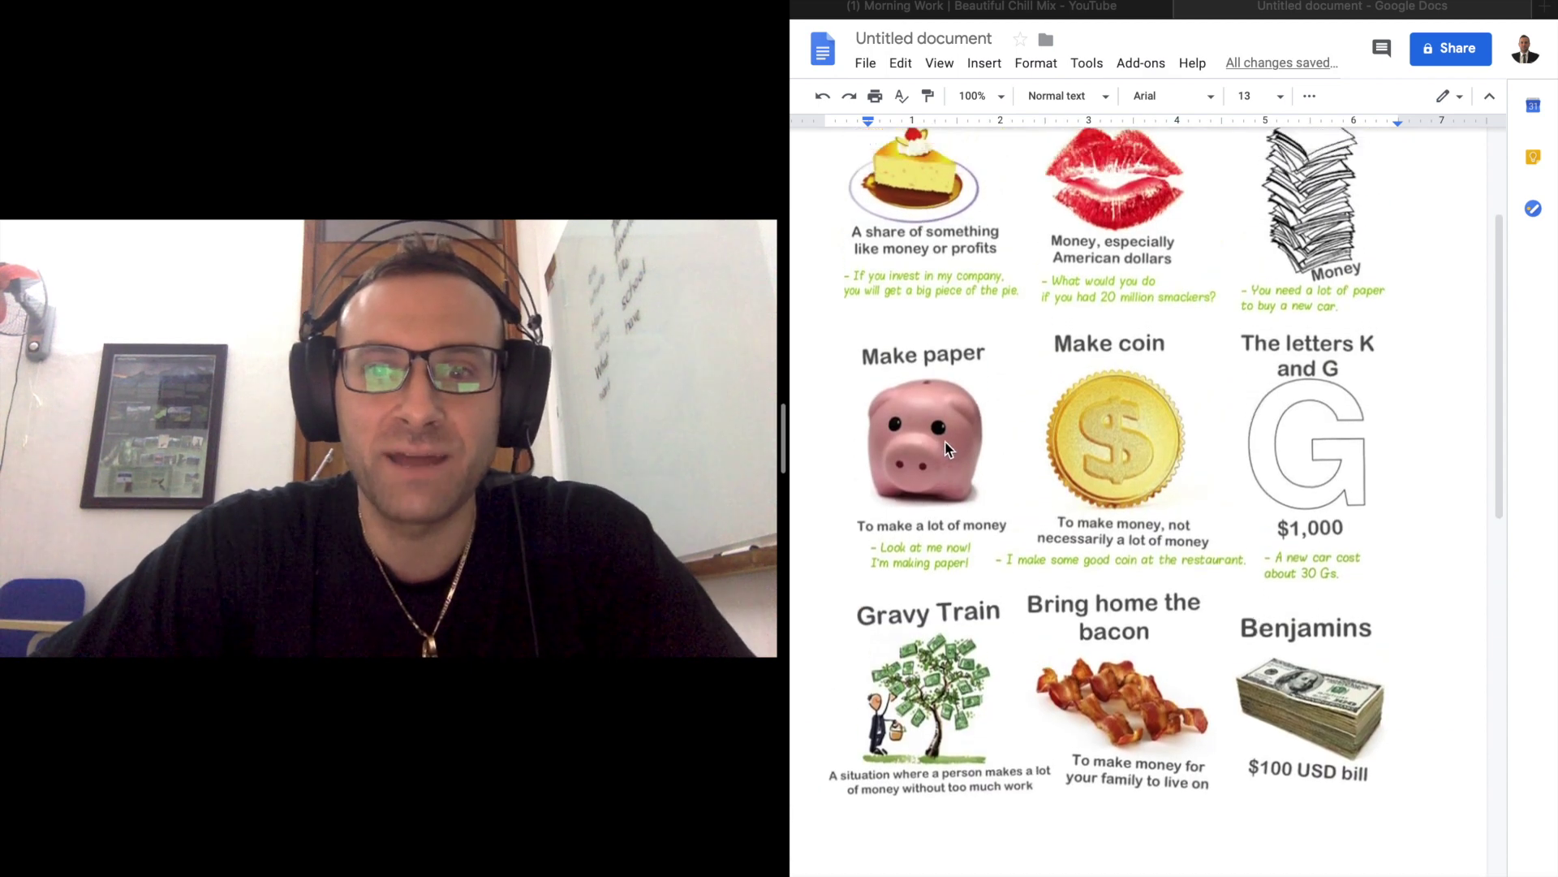
{"action": "scroll", "coordinate": [946, 448], "scroll_direction": "up", "scroll_amount": 2}
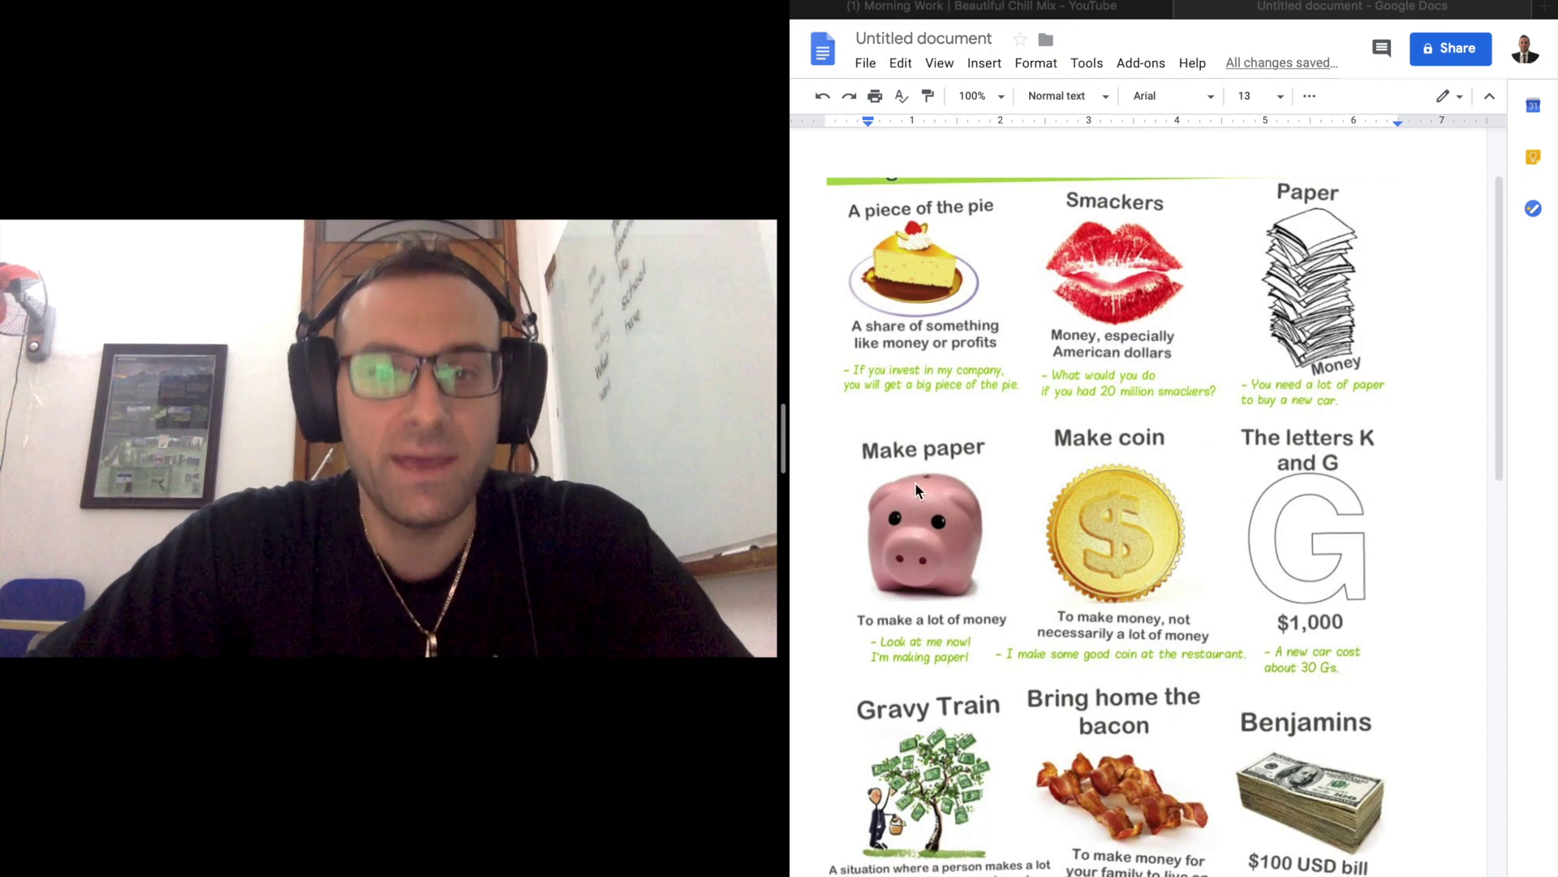
{"action": "scroll", "coordinate": [913, 484], "scroll_direction": "down", "scroll_amount": 1}
{"action": "scroll", "coordinate": [917, 487], "scroll_direction": "down", "scroll_amount": 3}
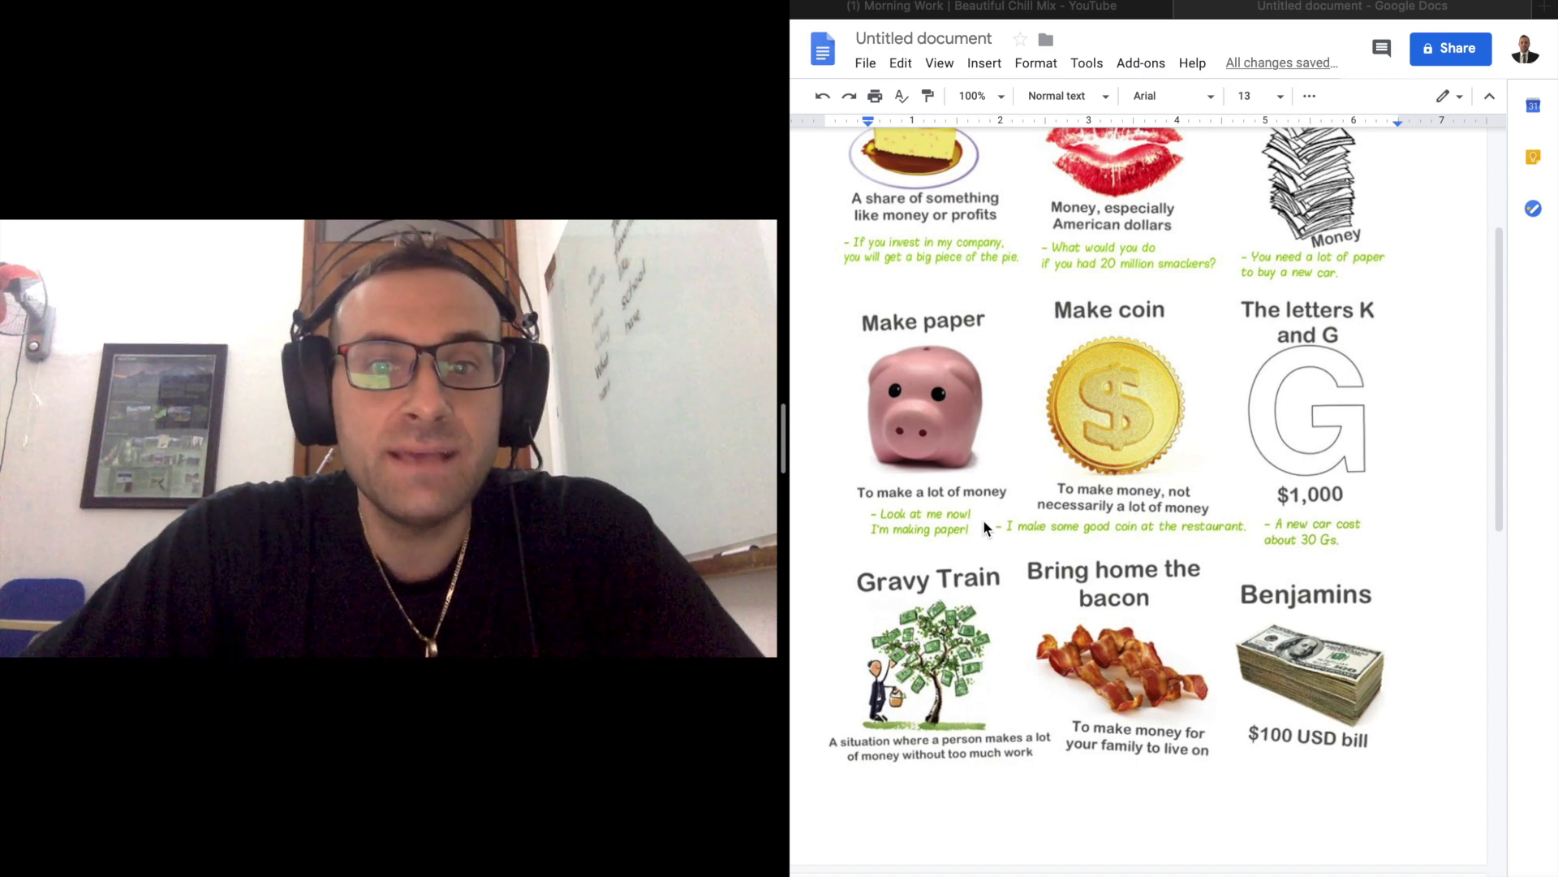
{"action": "scroll", "coordinate": [985, 518], "scroll_direction": "down", "scroll_amount": 1}
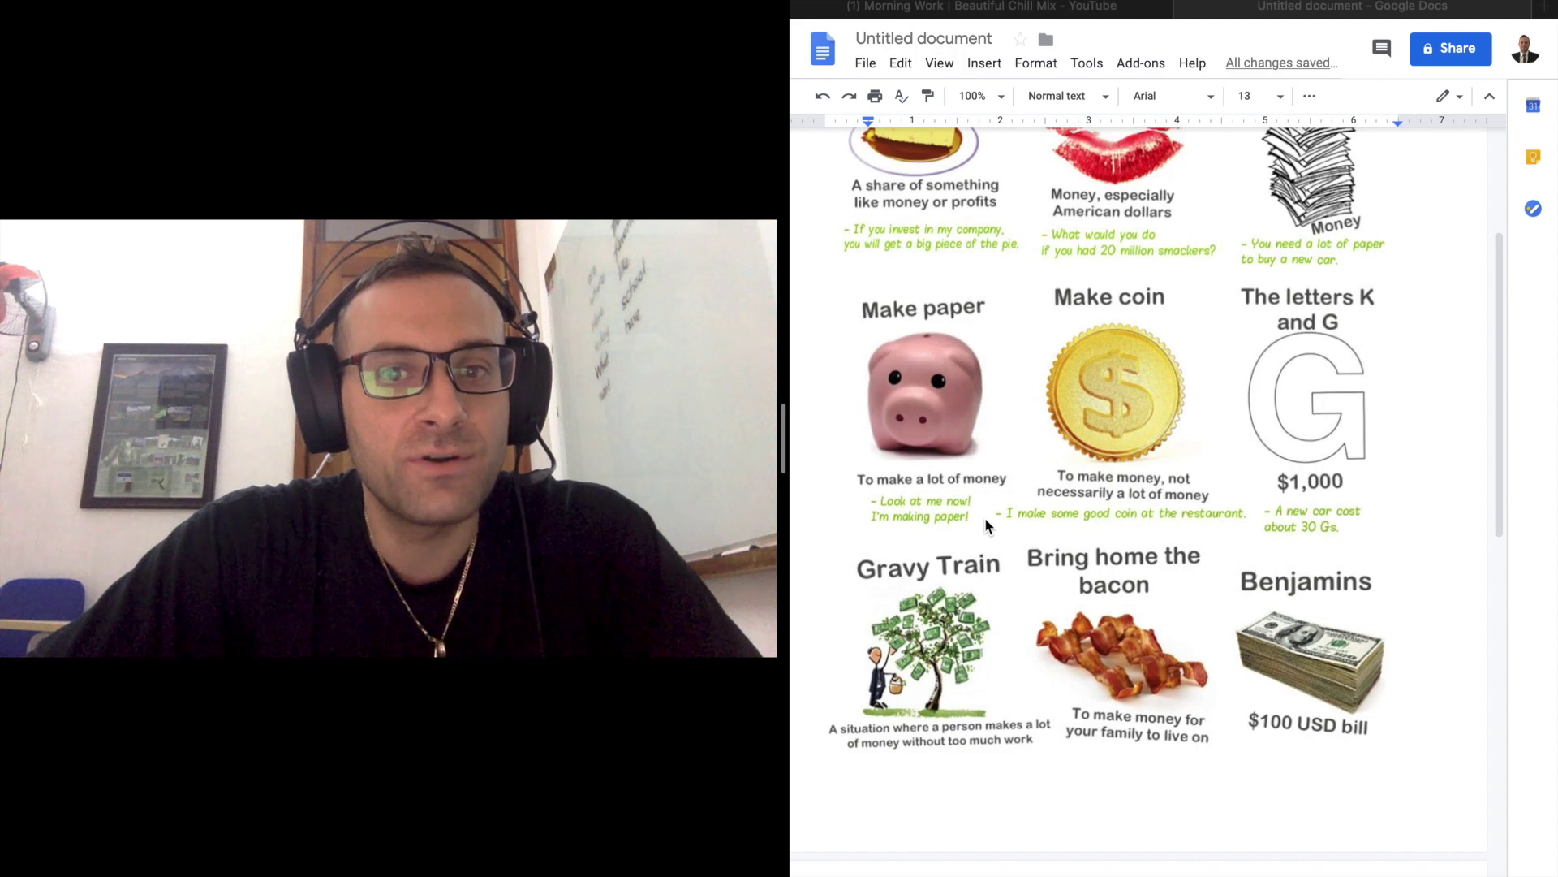
{"action": "scroll", "coordinate": [985, 518], "scroll_direction": "down", "scroll_amount": 2}
{"action": "scroll", "coordinate": [901, 678], "scroll_direction": "down", "scroll_amount": 3}
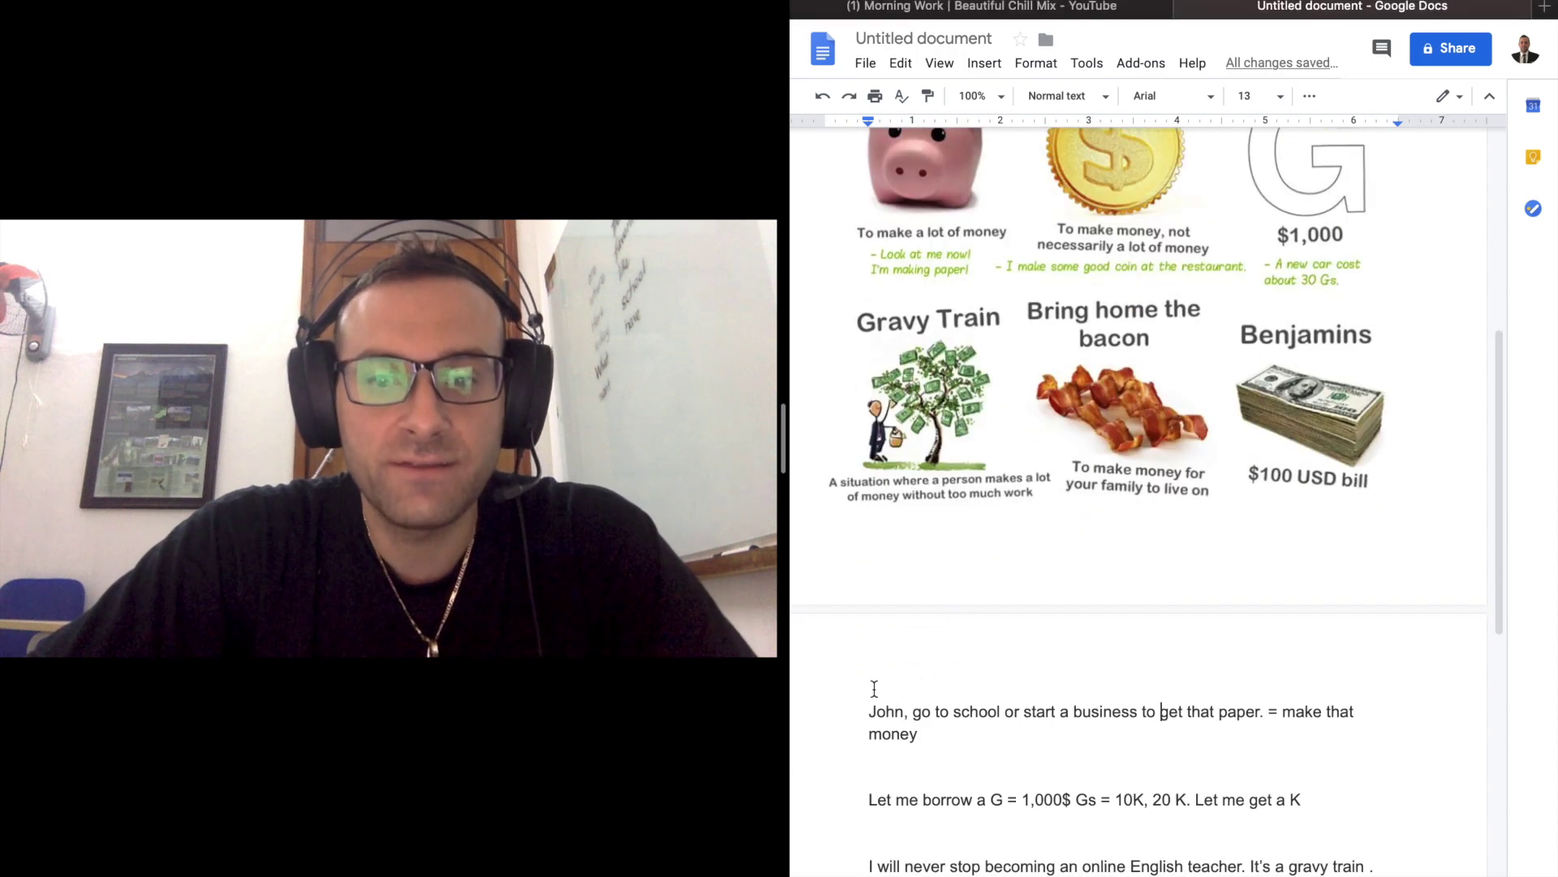
Insert a blank line at the top of page two, above the first example sentence
{"action": "key", "text": "Return"}
{"action": "key", "text": "Return"}
{"action": "key", "text": "Return"}
{"action": "type", "text": "My new job has me m"}
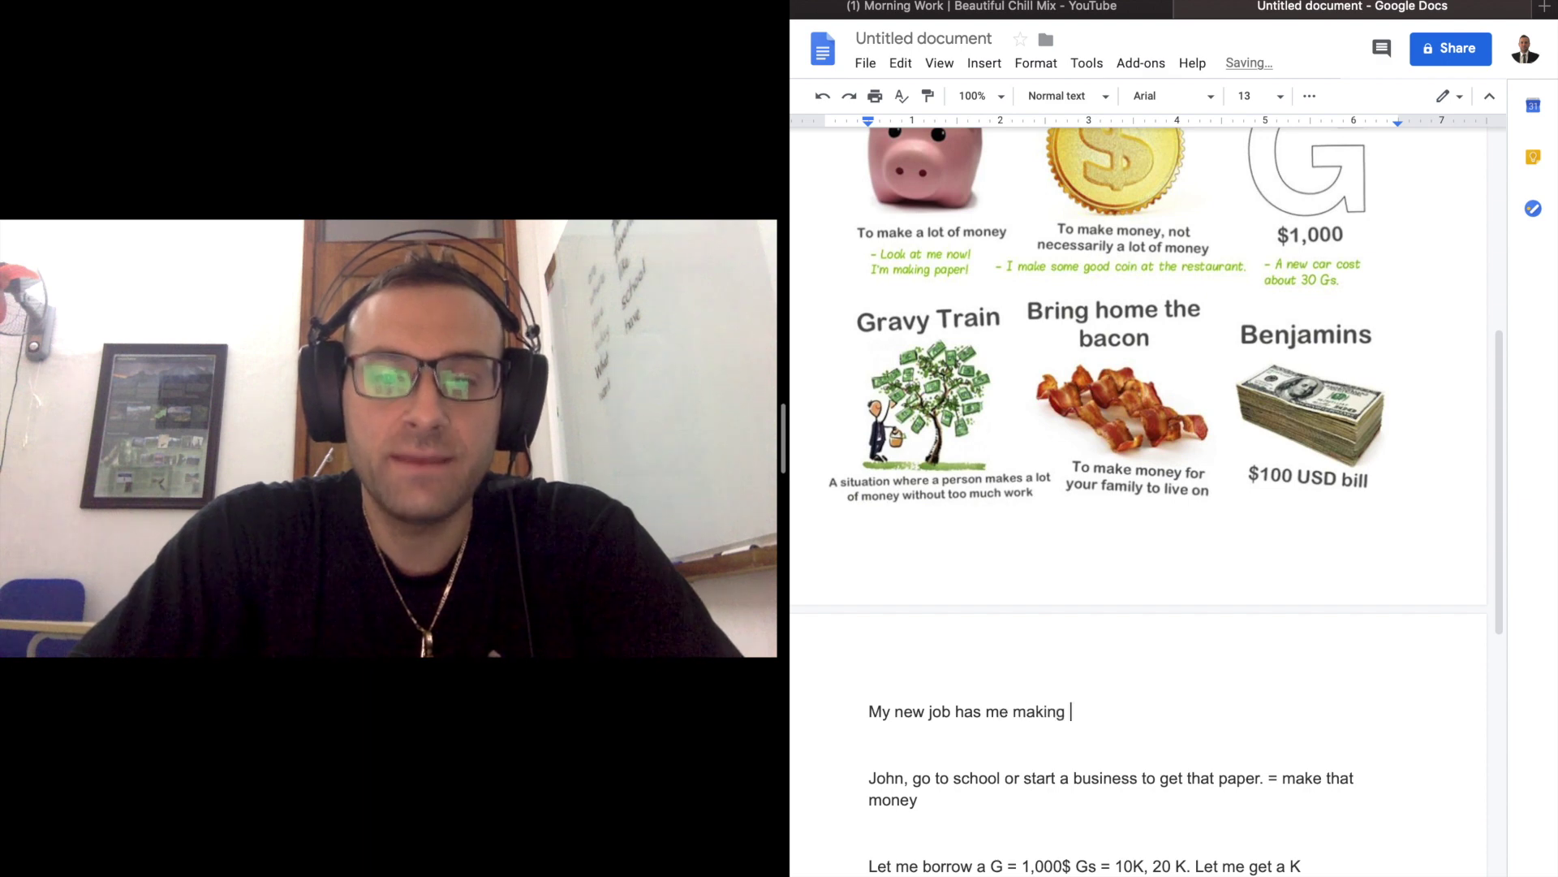
{"action": "type", "text": "aking a"}
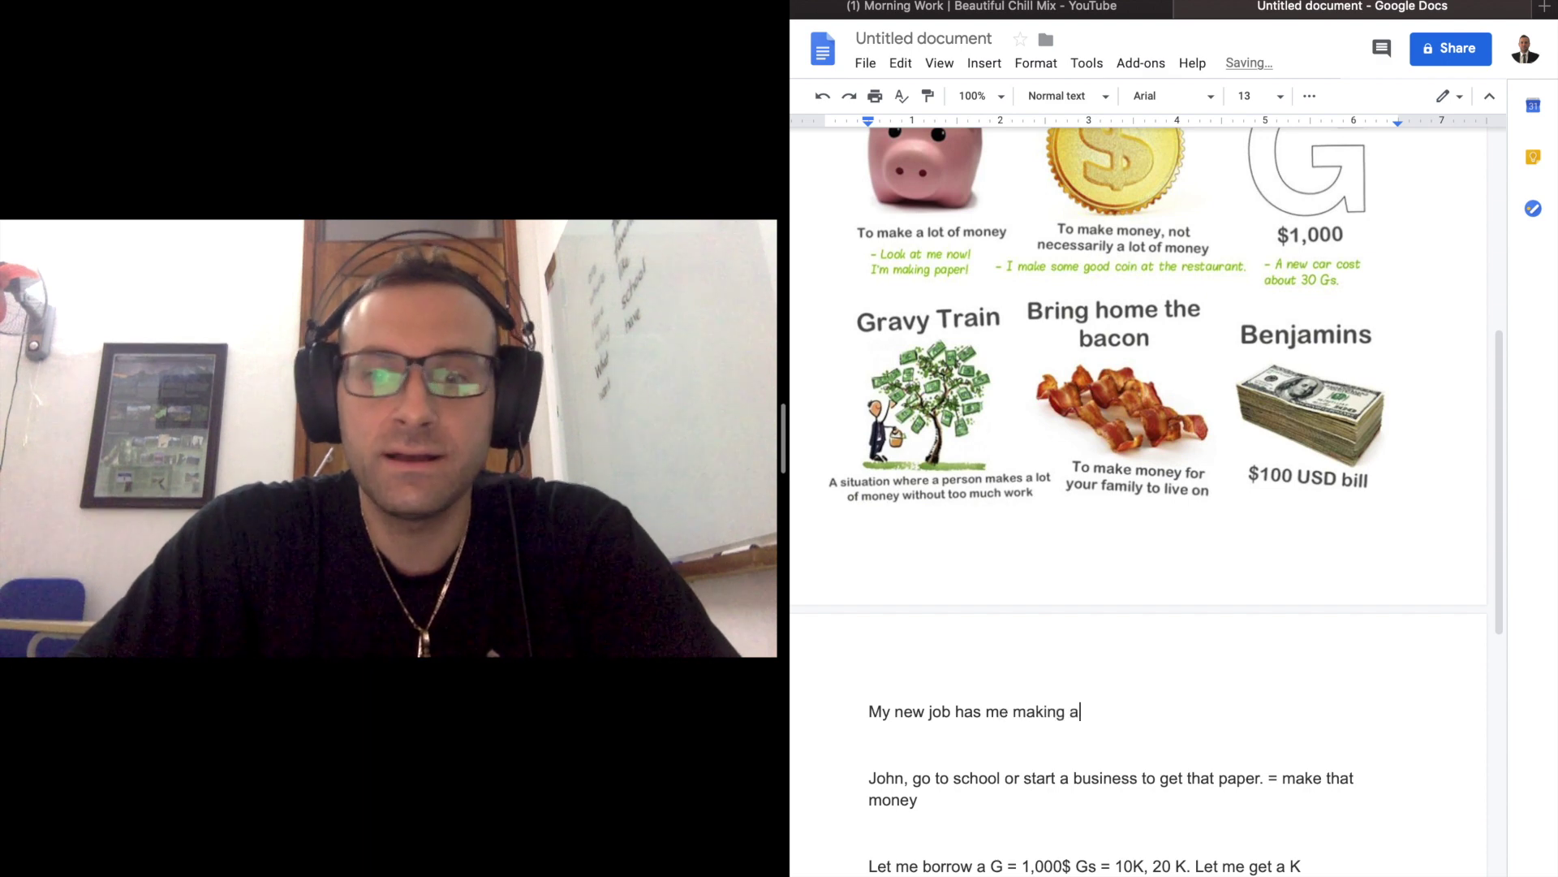
{"action": "type", "text": " lot of paper."}
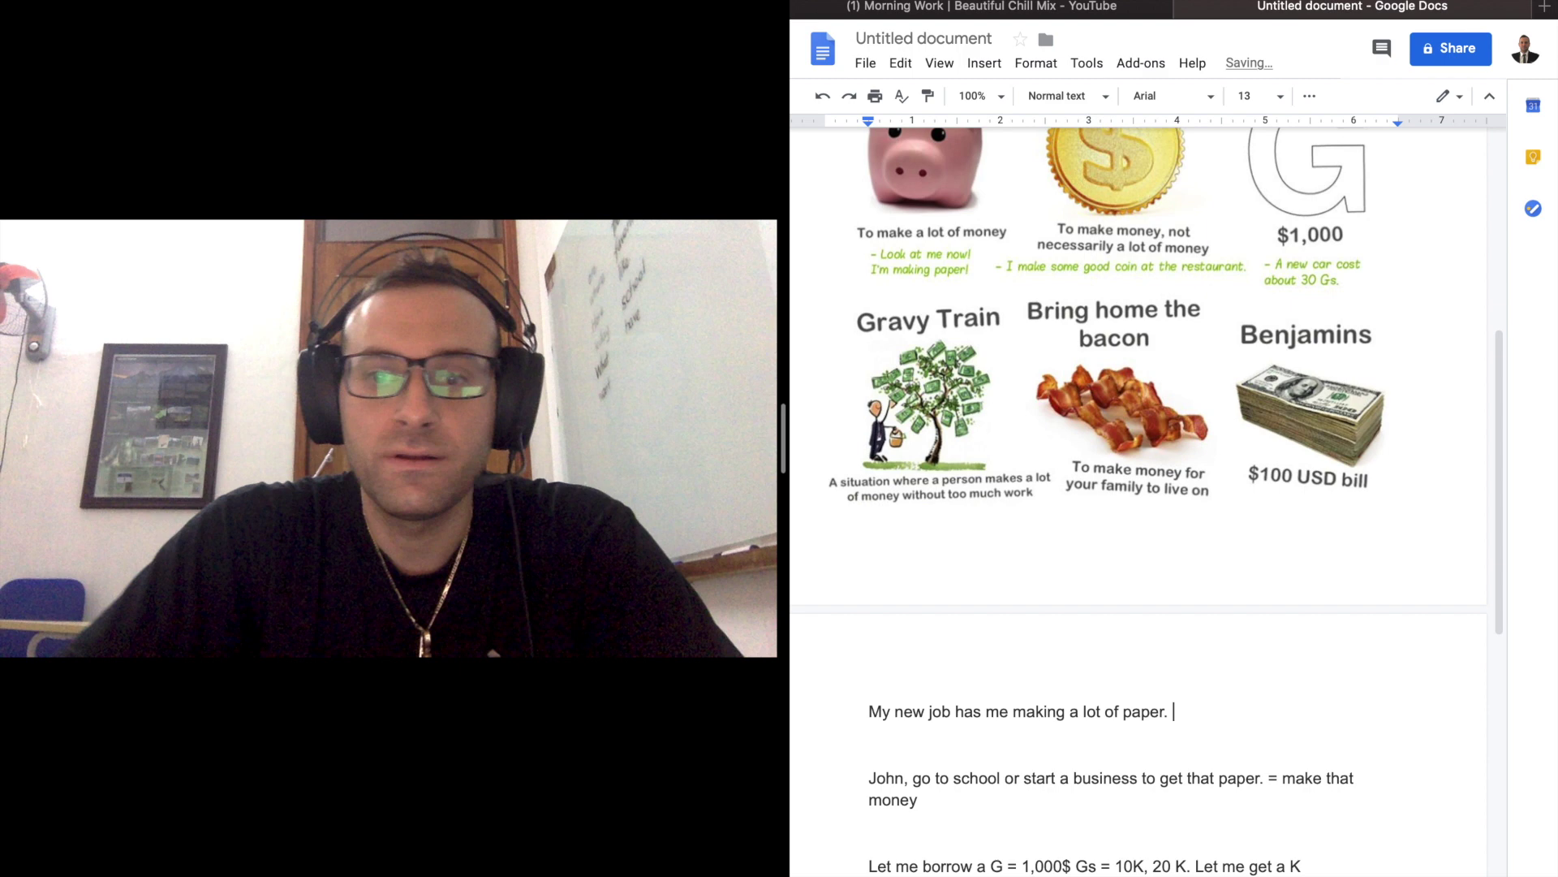
{"action": "scroll", "coordinate": [893, 681], "scroll_direction": "up", "scroll_amount": 1}
{"action": "scroll", "coordinate": [893, 681], "scroll_direction": "up", "scroll_amount": 1}
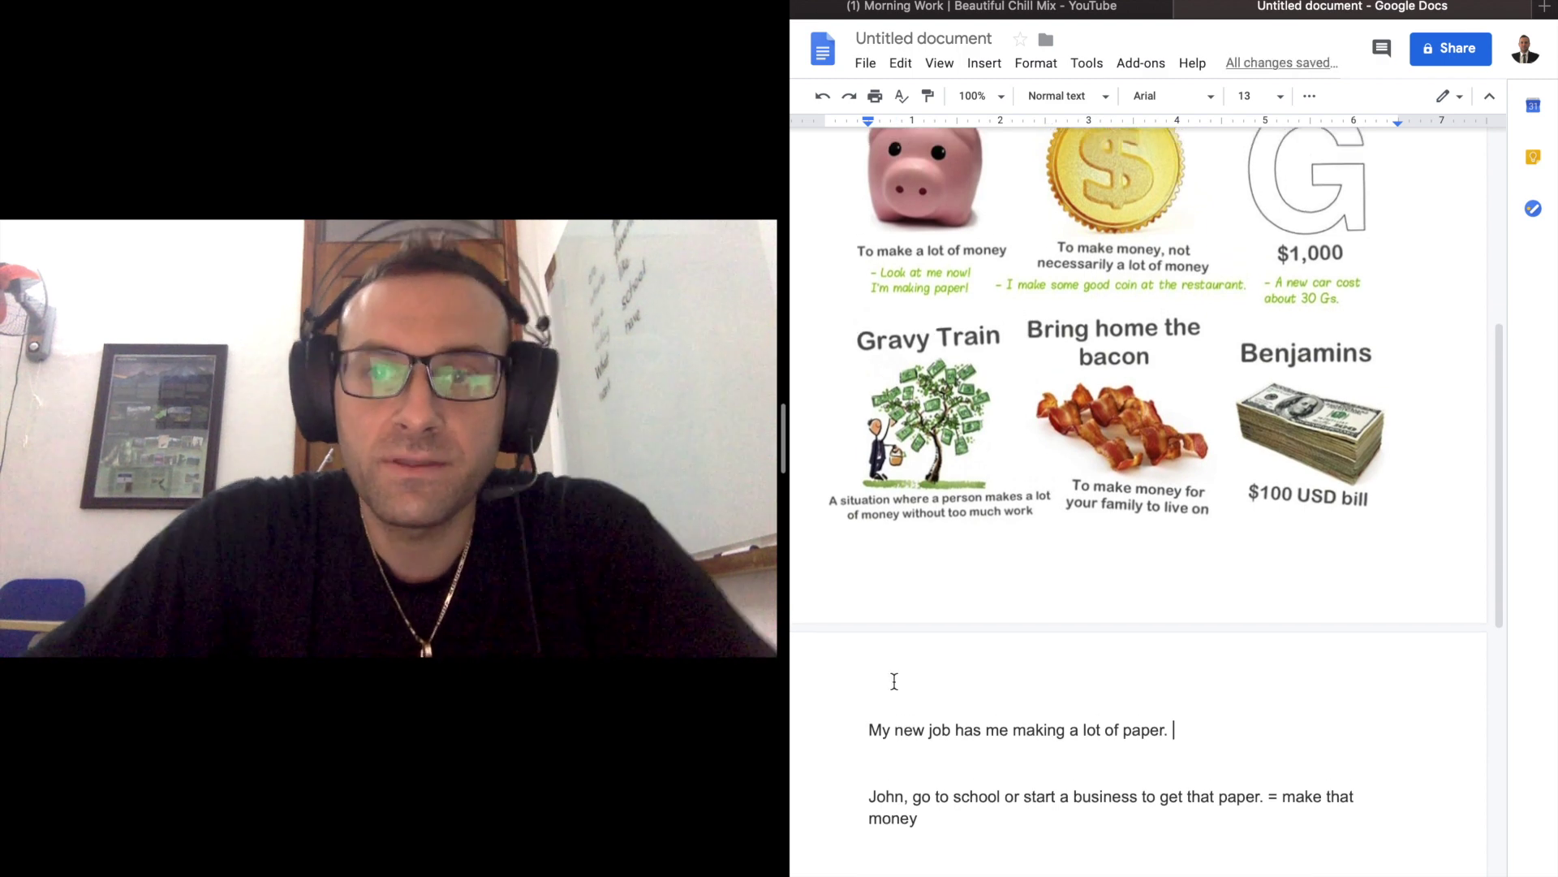
{"action": "scroll", "coordinate": [895, 681], "scroll_direction": "down", "scroll_amount": 1}
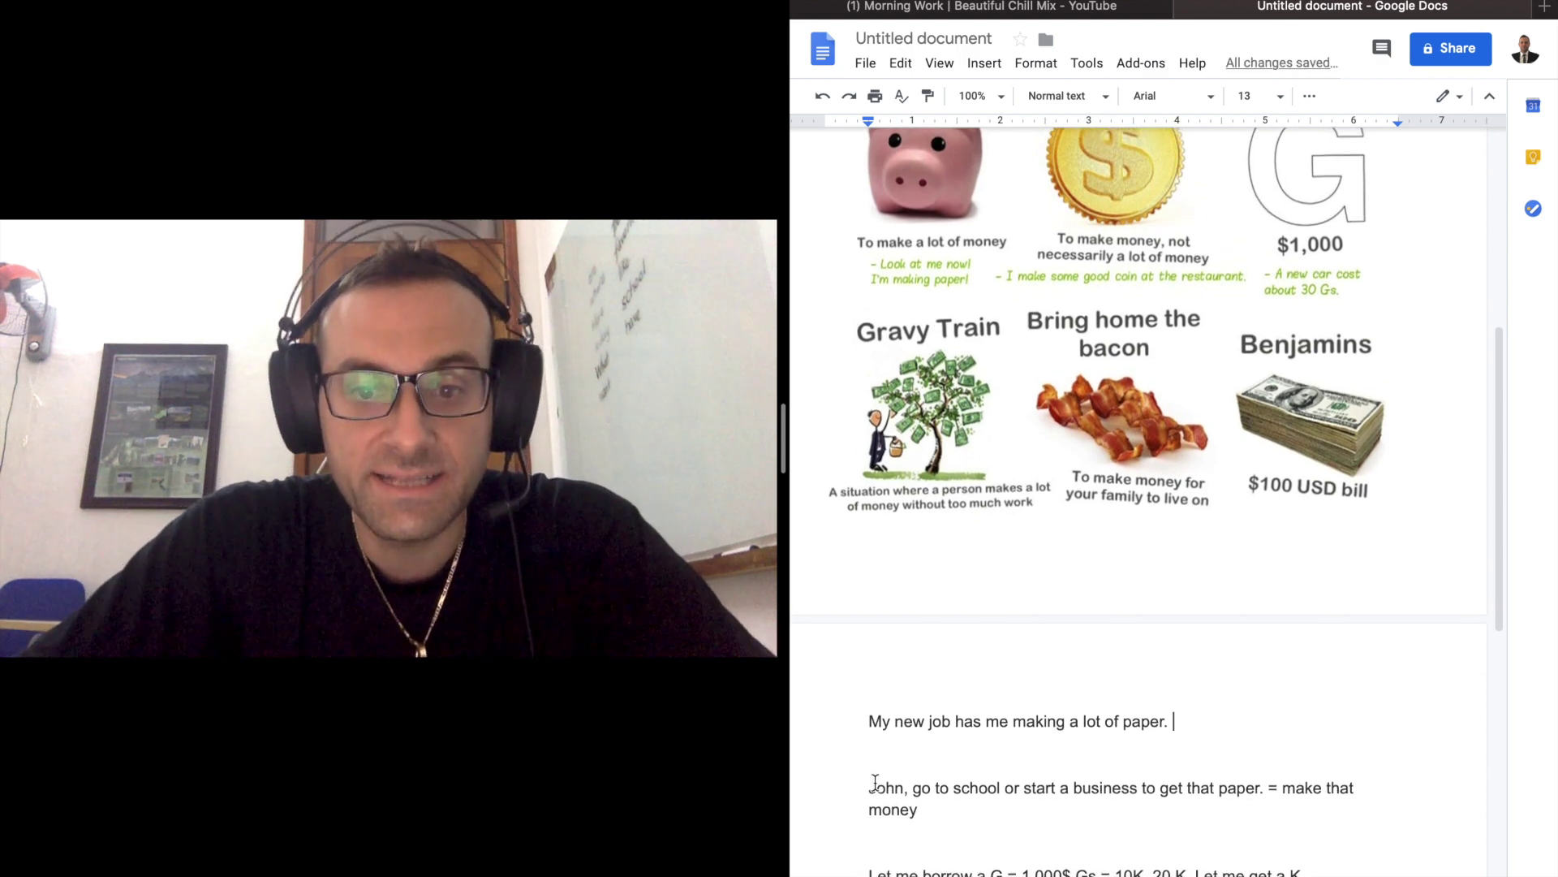
{"action": "left_click_drag", "start_coordinate": [869, 788], "coordinate": [896, 793]}
{"action": "triple_click", "coordinate": [897, 793]}
{"action": "double_click", "coordinate": [901, 797]}
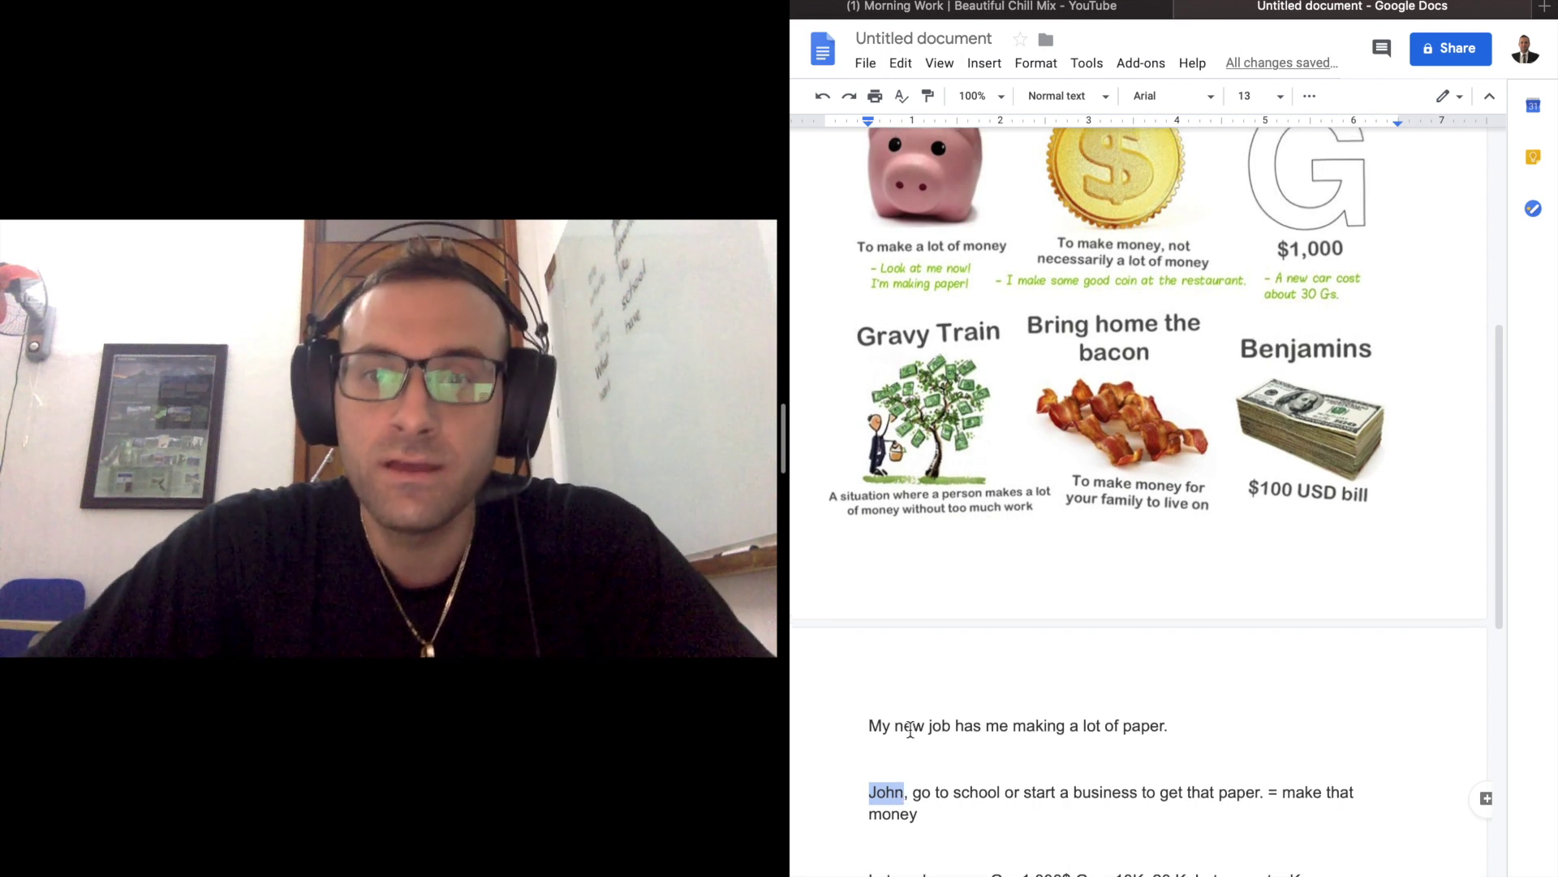
{"action": "scroll", "coordinate": [918, 734], "scroll_direction": "up", "scroll_amount": 2}
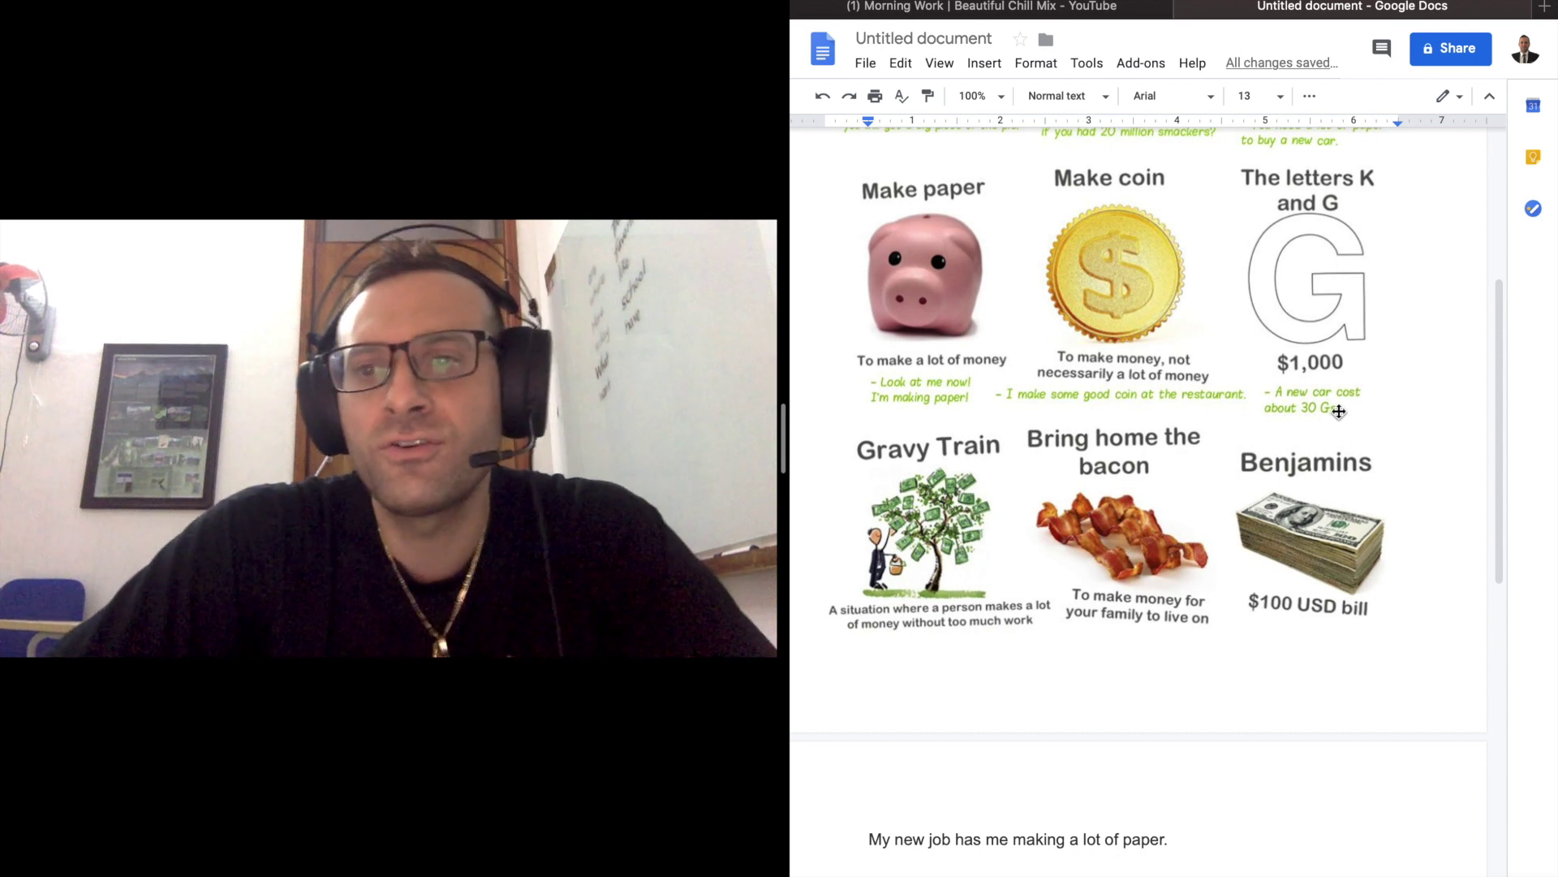
{"action": "scroll", "coordinate": [1346, 408], "scroll_direction": "down", "scroll_amount": 2}
{"action": "scroll", "coordinate": [1345, 408], "scroll_direction": "down", "scroll_amount": 1}
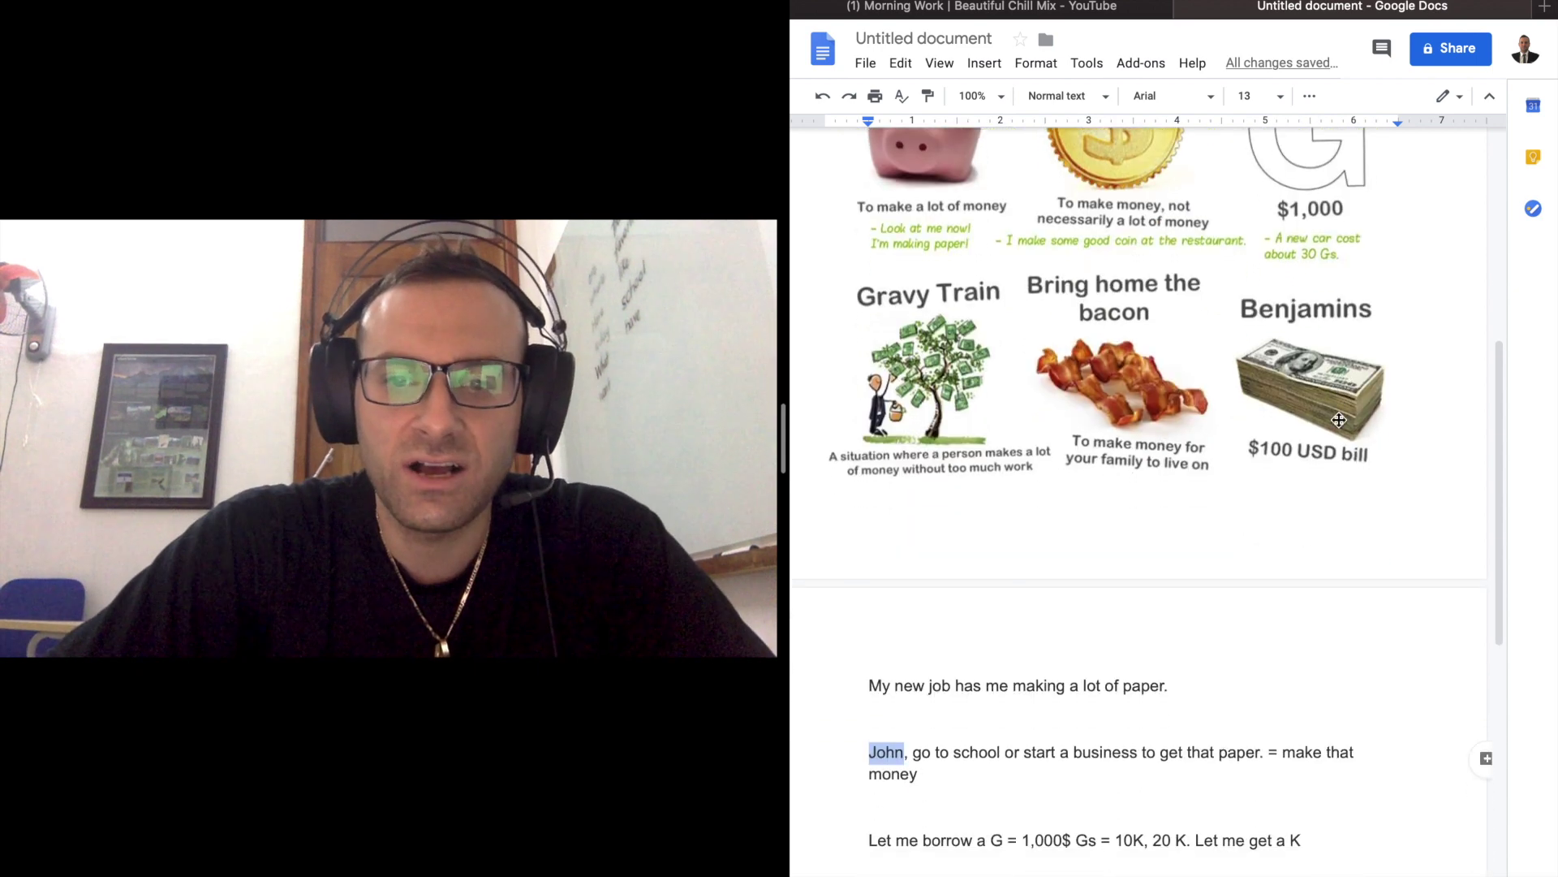
{"action": "left_click_drag", "start_coordinate": [868, 838], "coordinate": [1124, 772]}
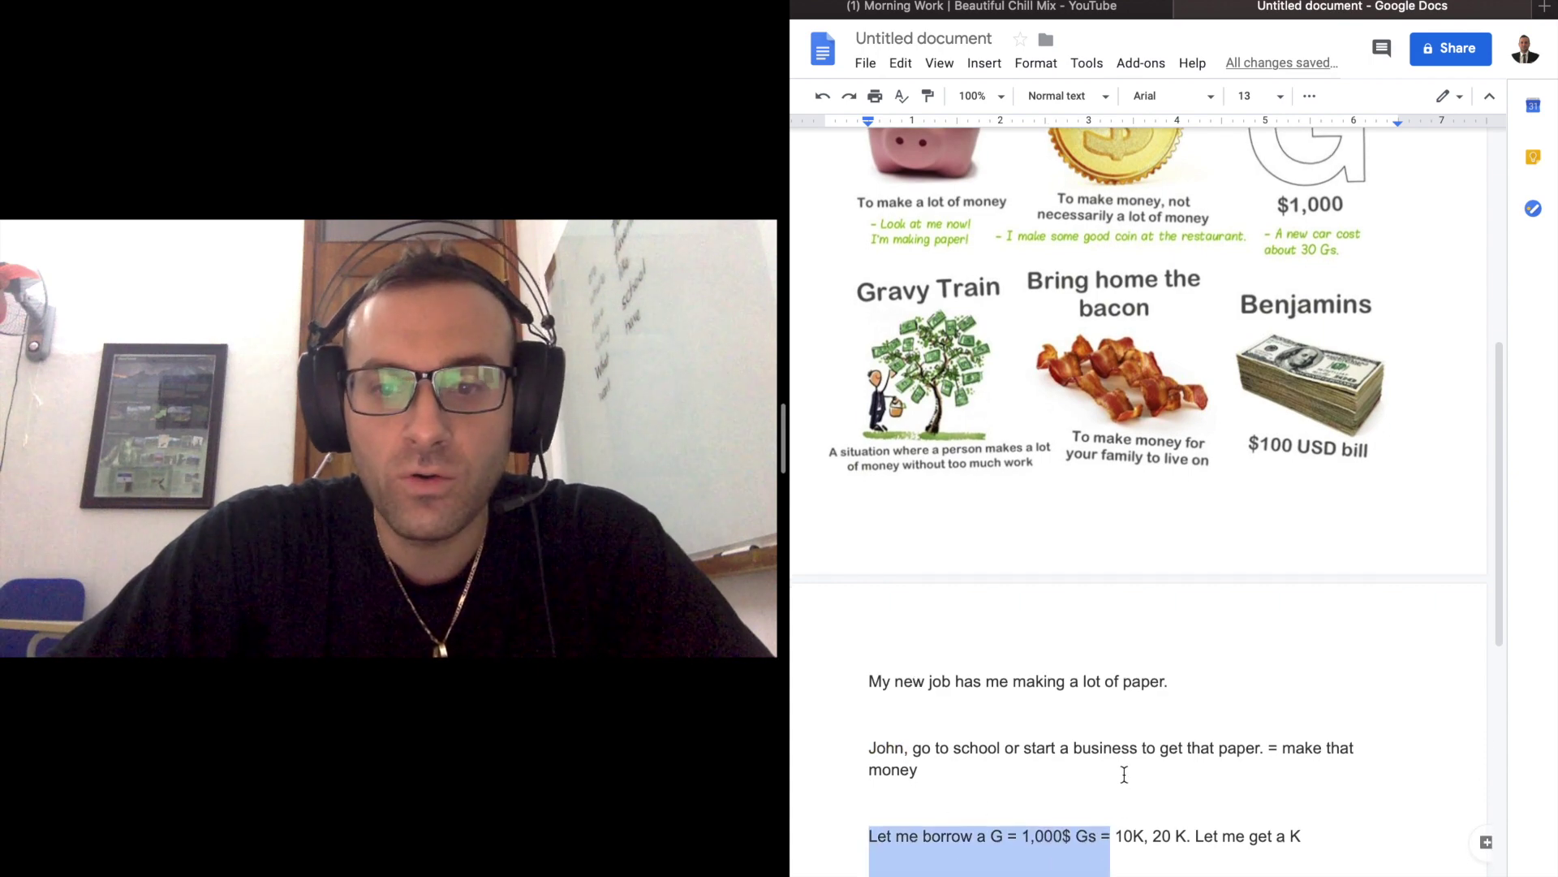
{"action": "scroll", "coordinate": [1125, 731], "scroll_direction": "down", "scroll_amount": 5}
Change 'Gs' to 'G' in the borrow sentence
{"action": "left_click", "coordinate": [926, 428]}
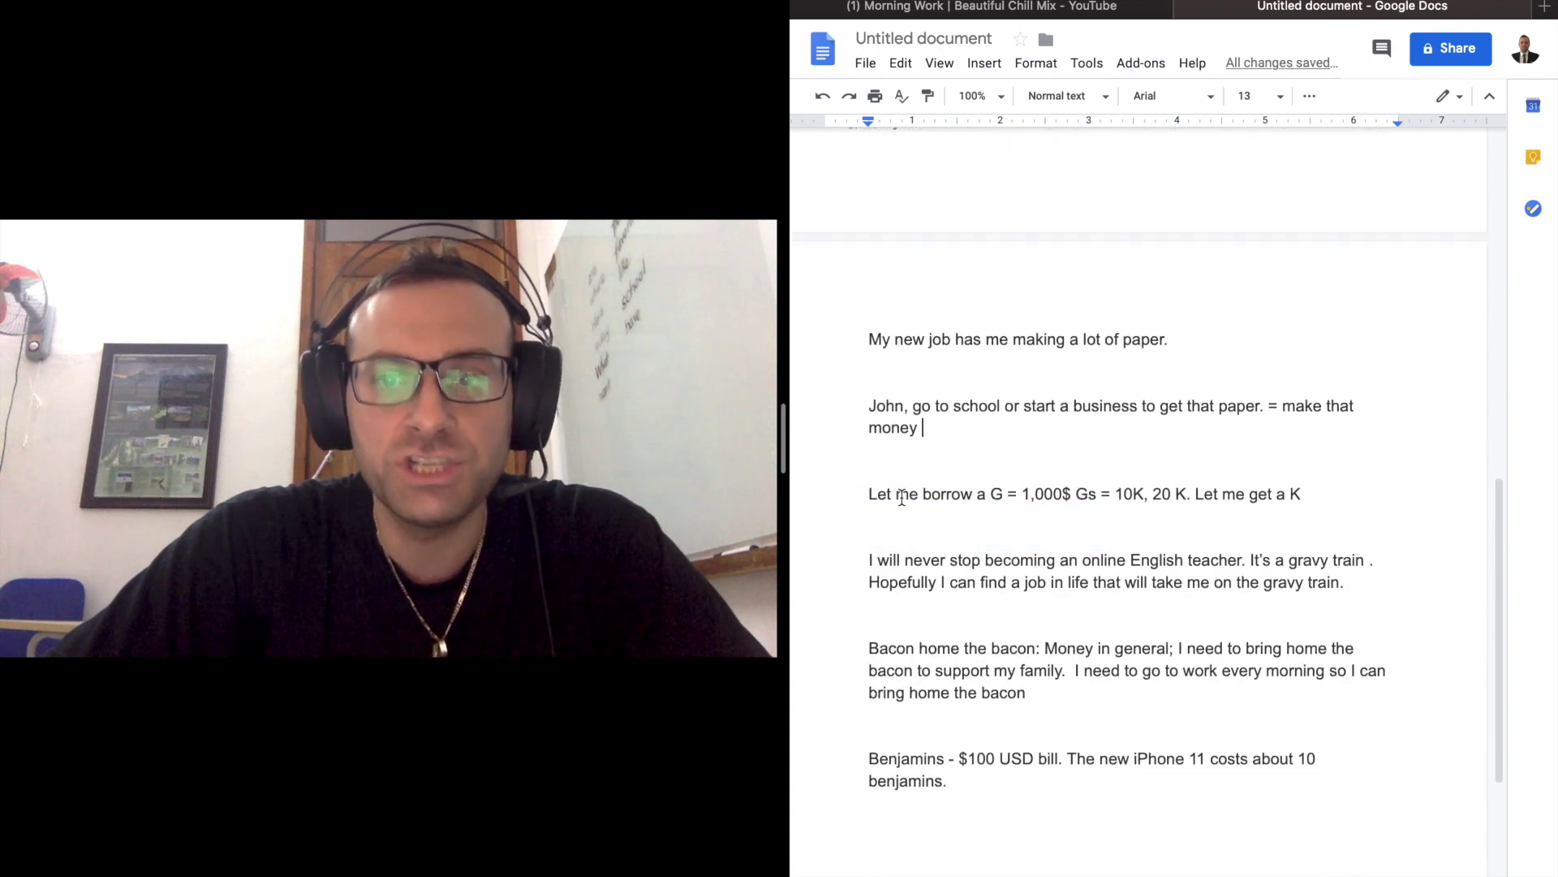
{"action": "left_click_drag", "start_coordinate": [865, 498], "coordinate": [1012, 503]}
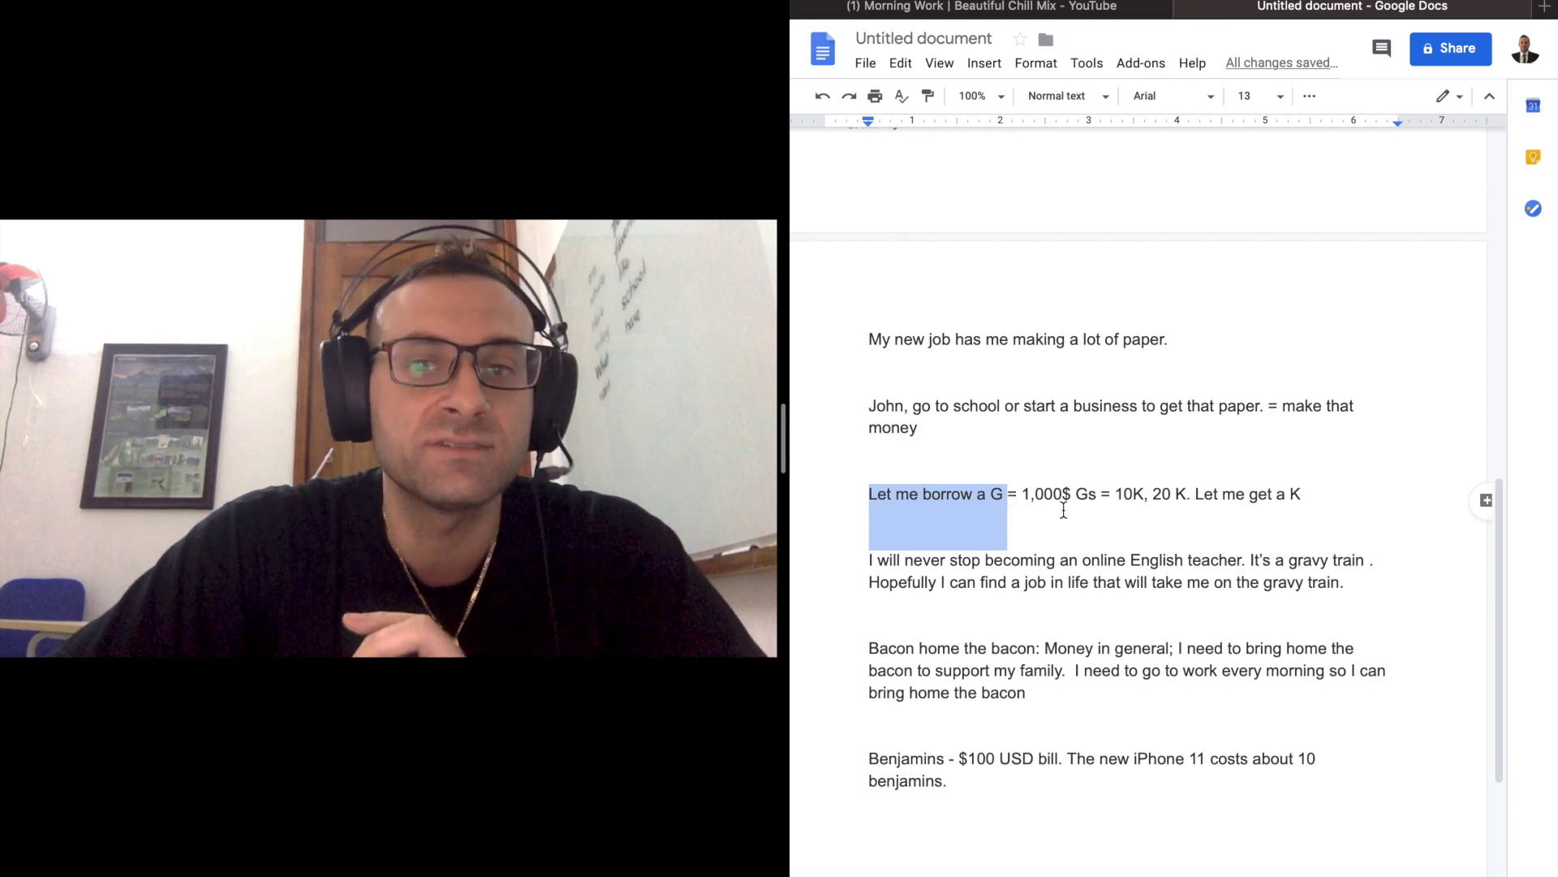
{"action": "left_click", "coordinate": [1088, 501]}
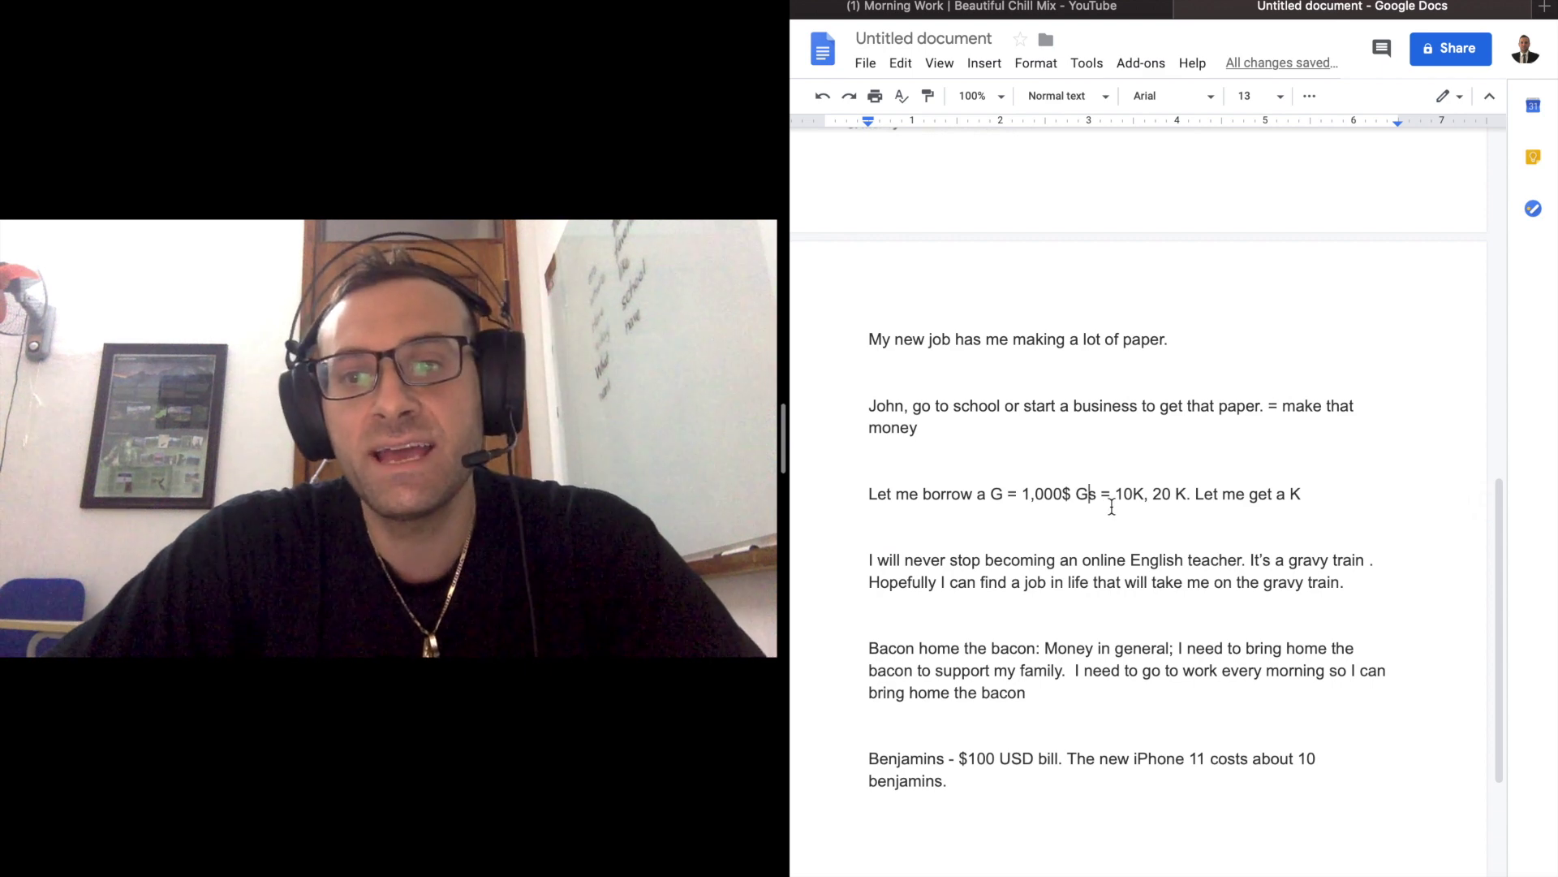
{"action": "key", "text": "BackSpace"}
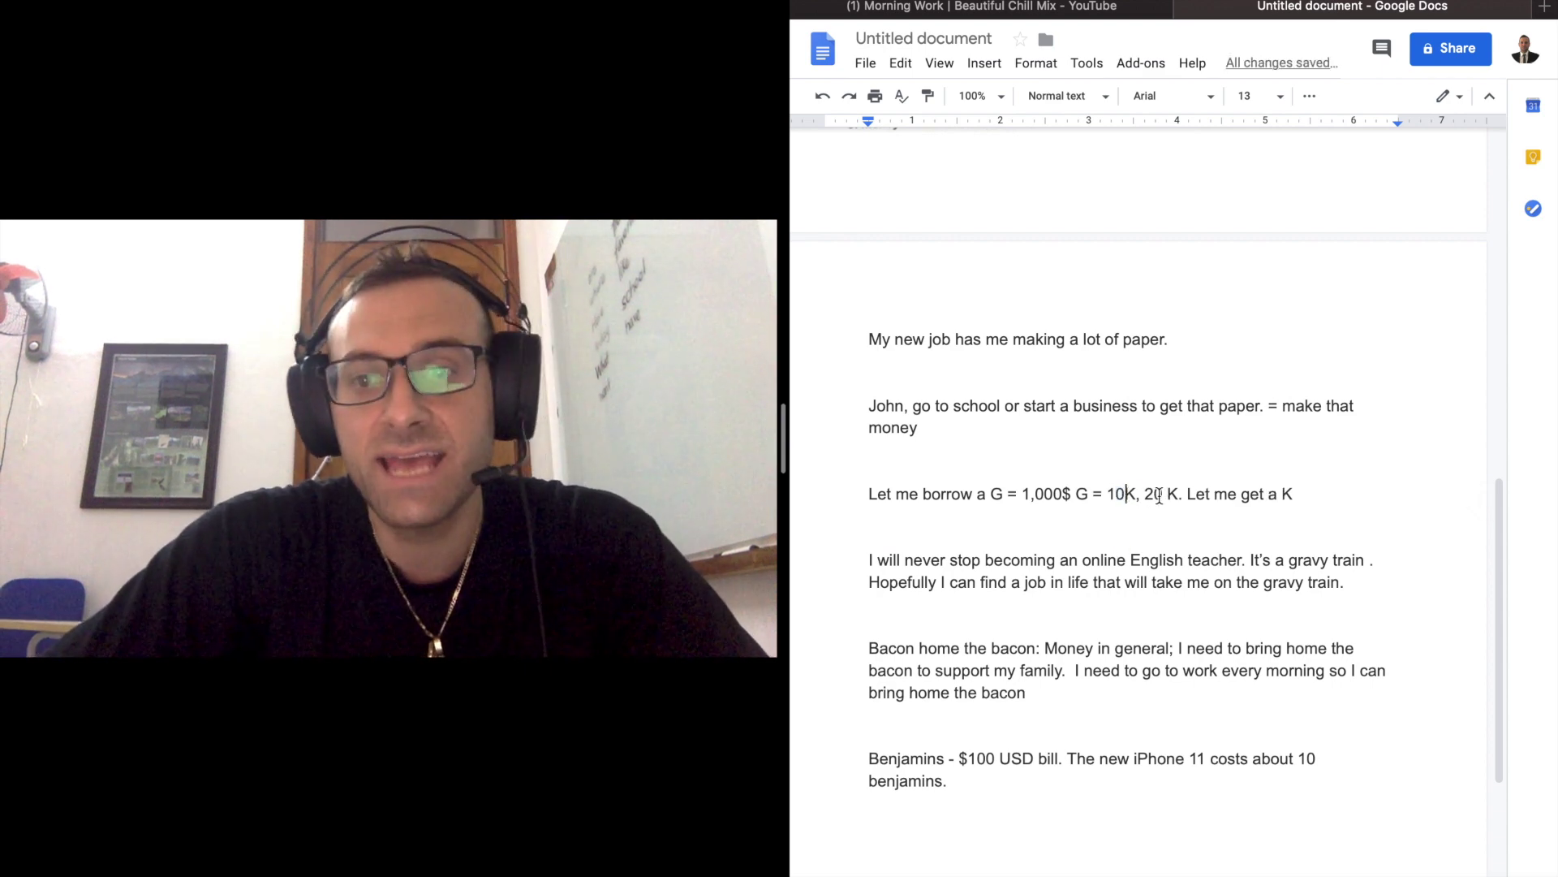
{"action": "left_click_drag", "start_coordinate": [1159, 495], "coordinate": [1178, 500]}
Add '30,000$' at the line end and start a 'Let me get a K' line below
{"action": "left_click", "coordinate": [1298, 494]}
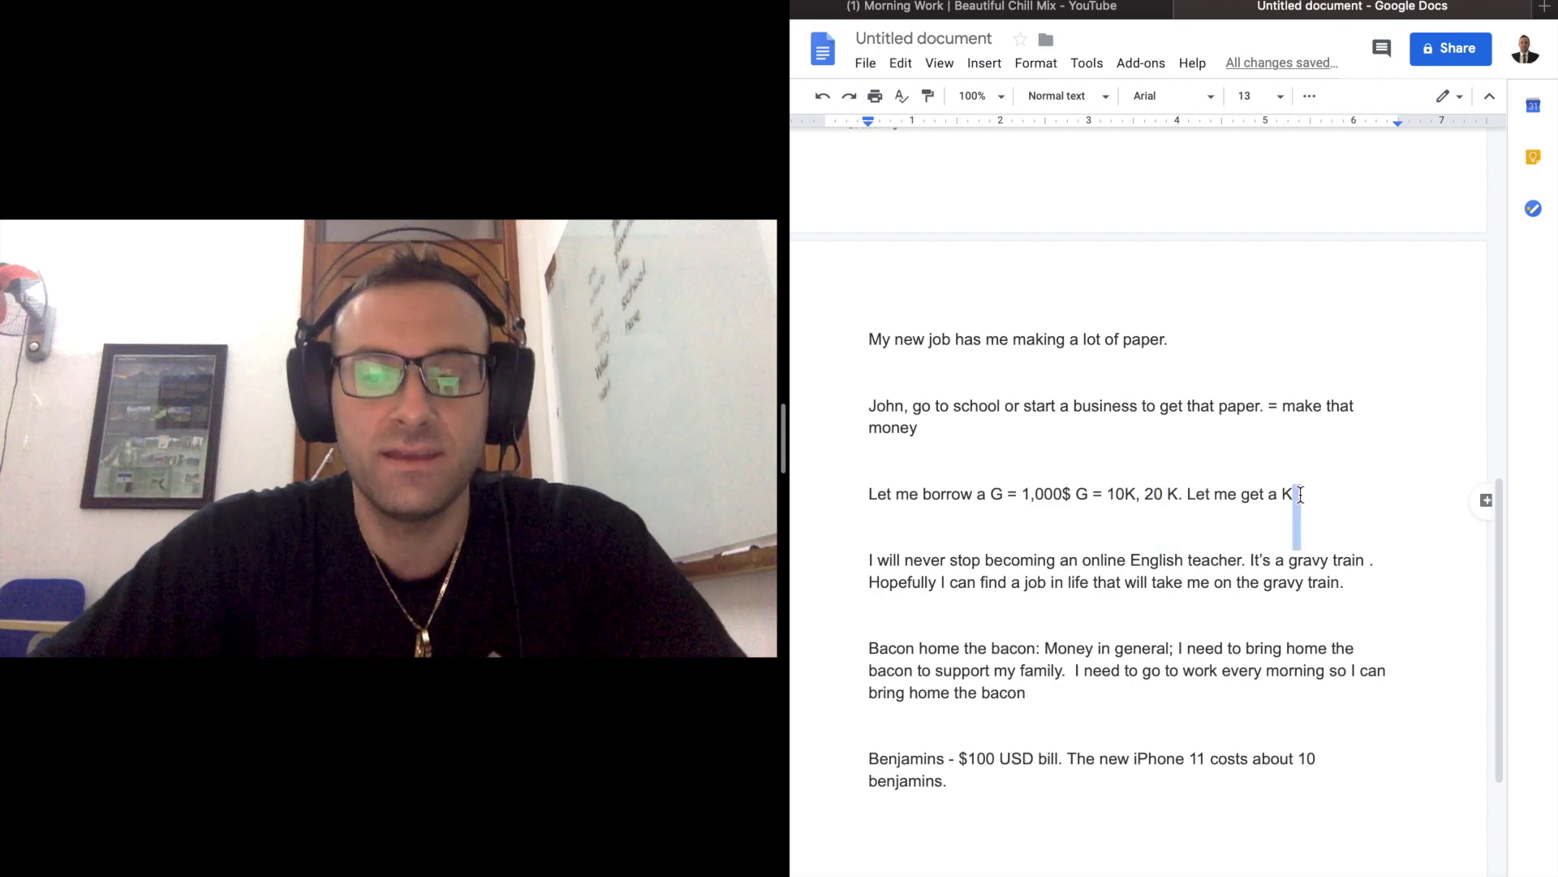
{"action": "type", "text": ", 30,000"}
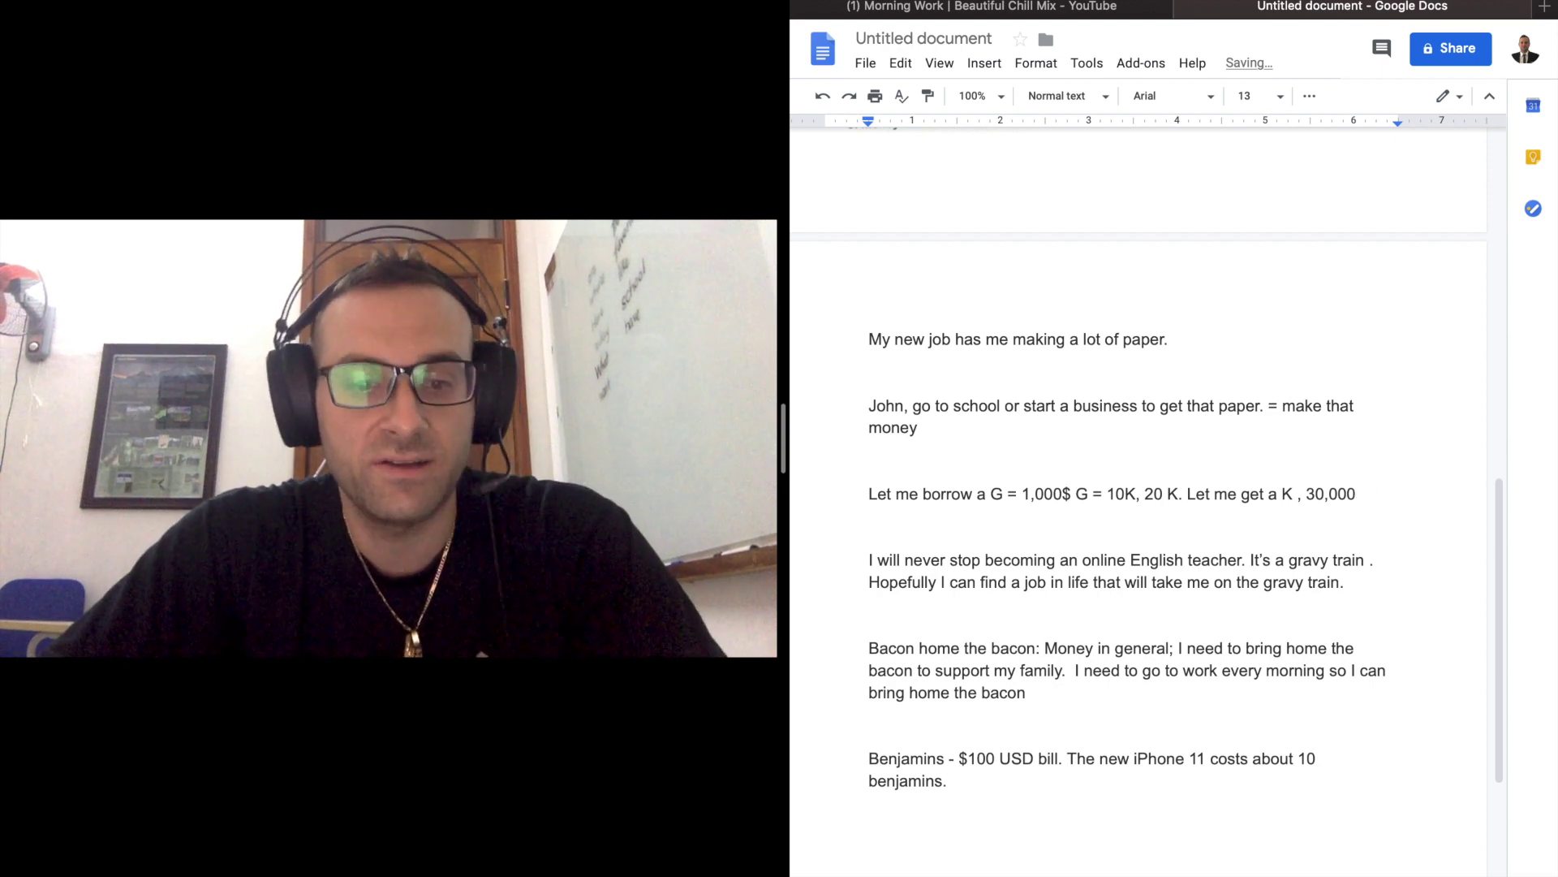
{"action": "type", "text": "$"}
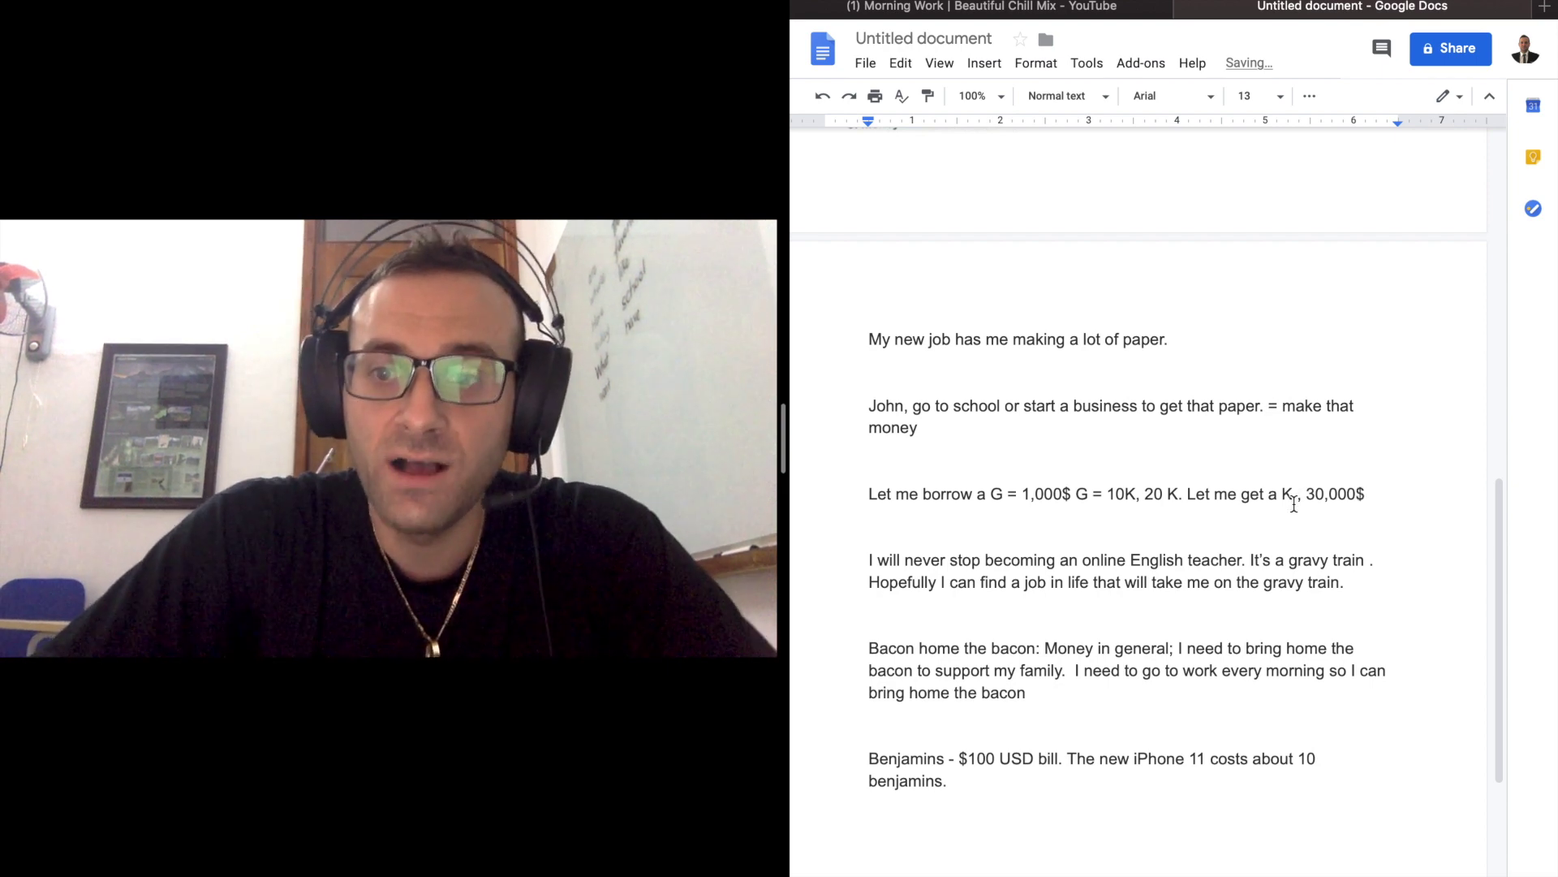
{"action": "type", "text": " . L"}
{"action": "key", "text": "Return"}
{"action": "type", "text": "Let me "}
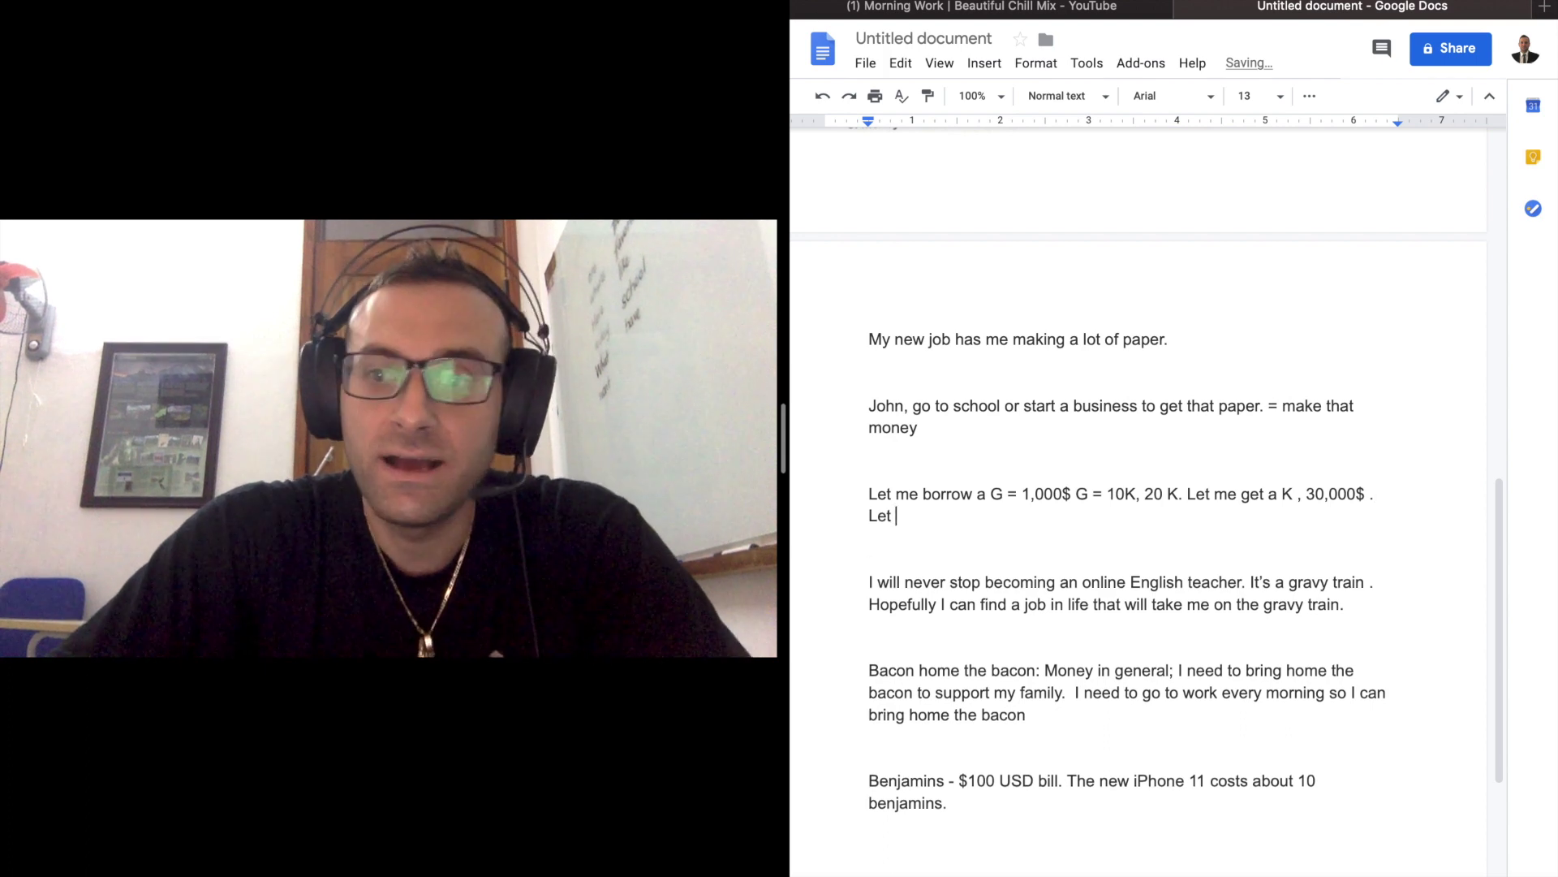
{"action": "type", "text": "a "}
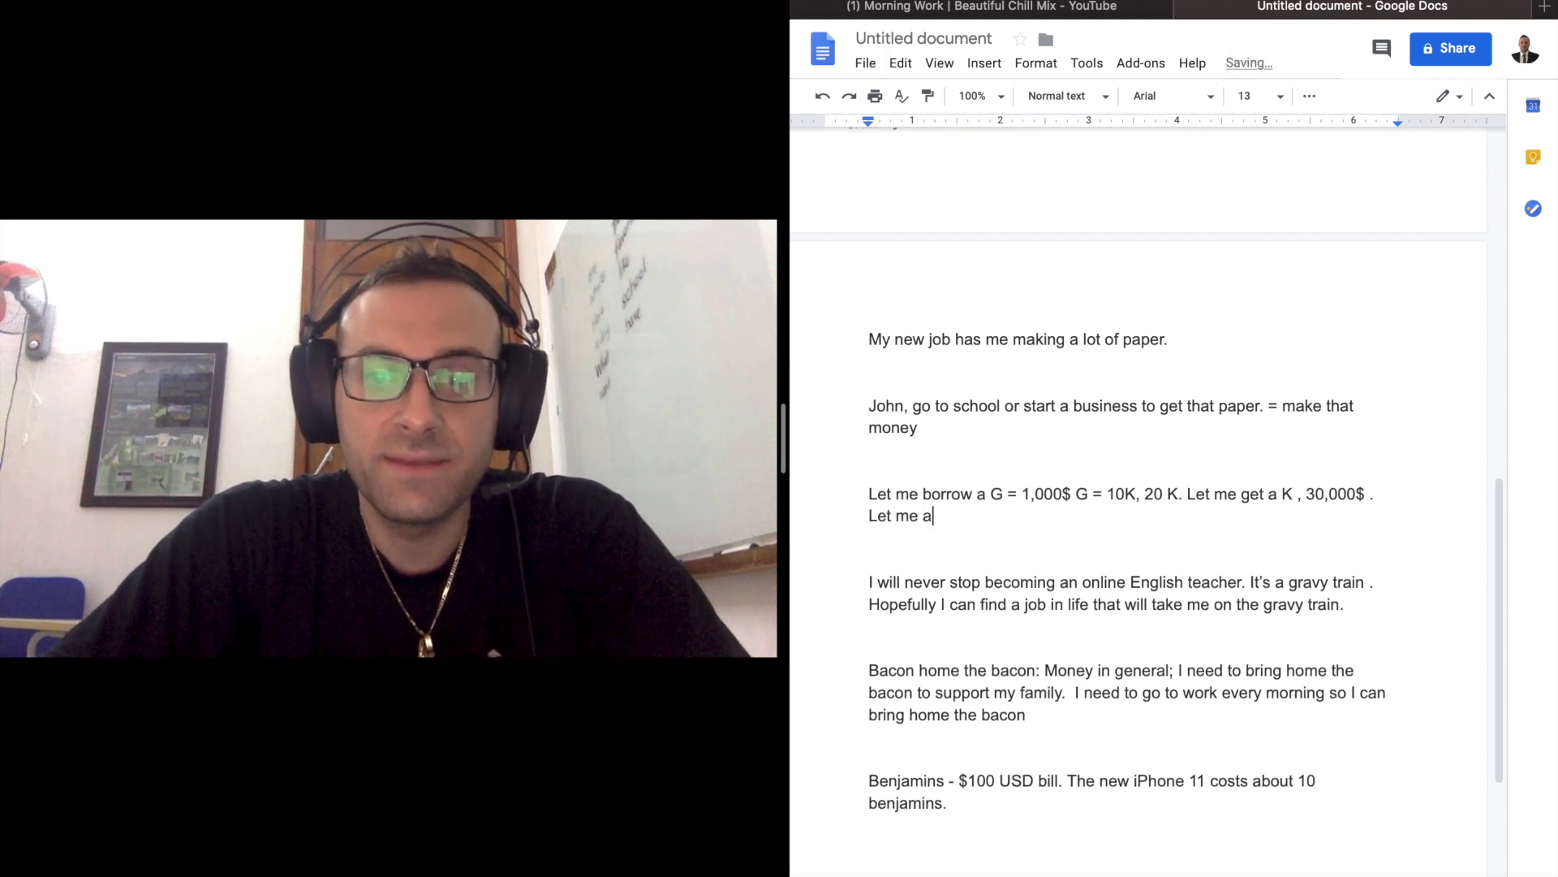
{"action": "type", "text": "K"}
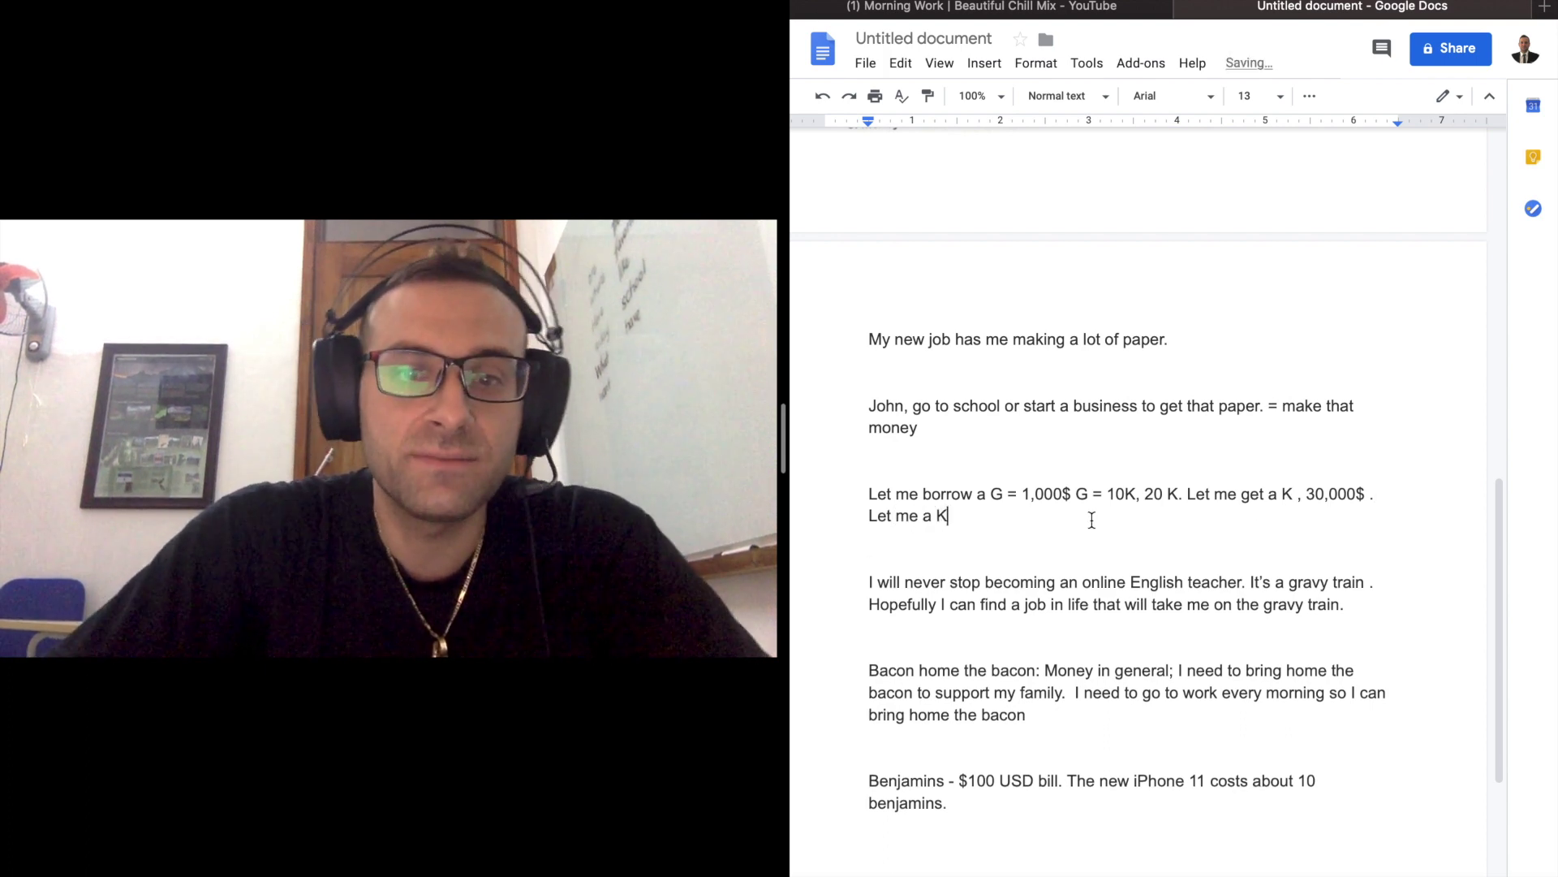
{"action": "left_click", "coordinate": [922, 516]}
{"action": "type", "text": "get"}
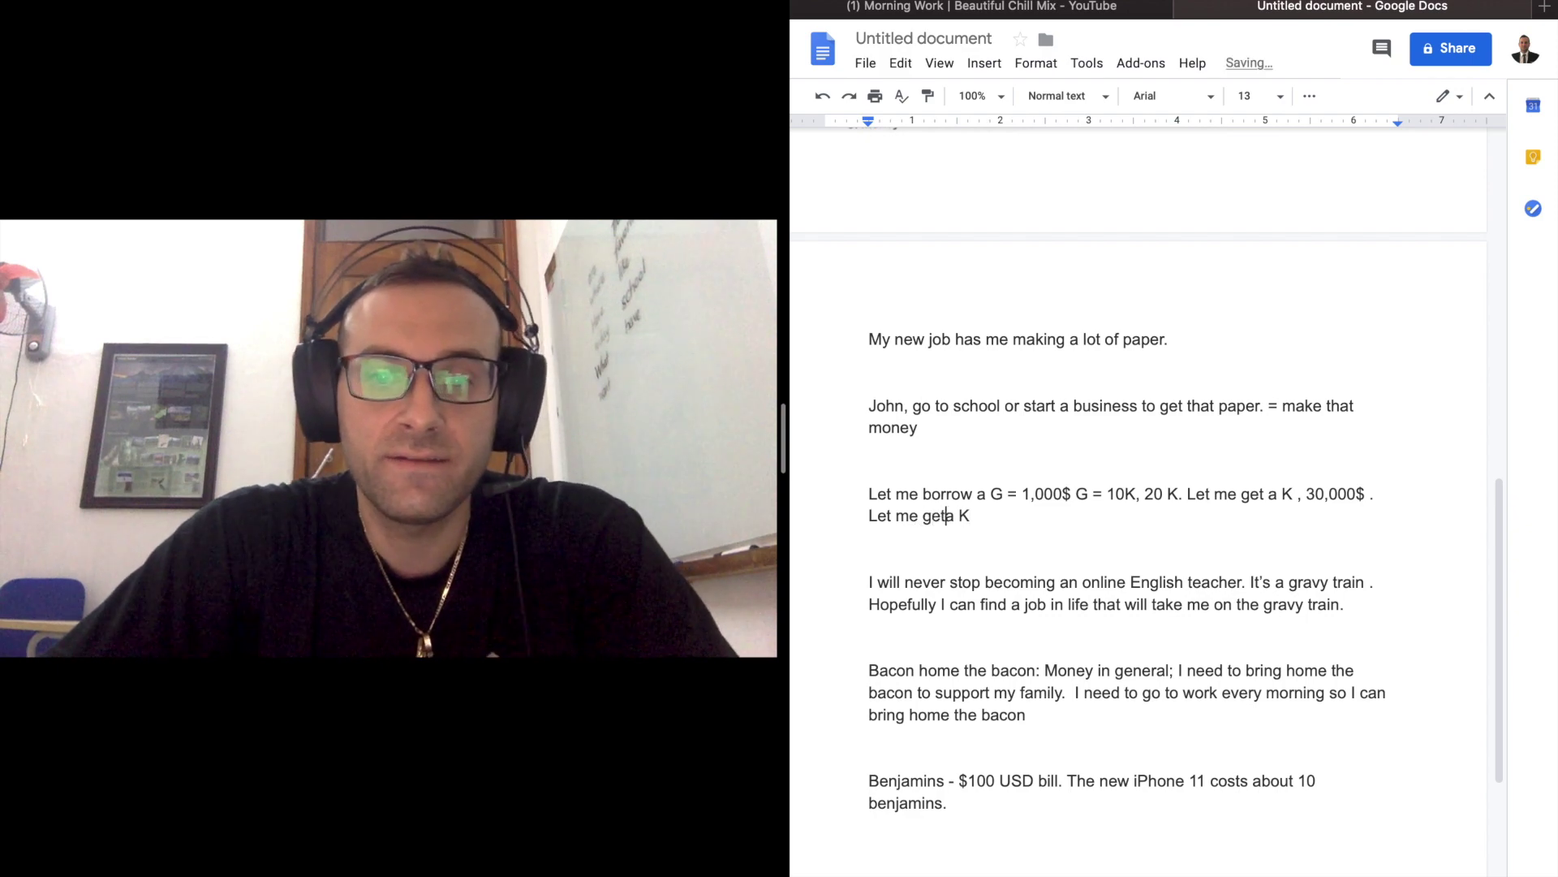
{"action": "scroll", "coordinate": [1027, 557], "scroll_direction": "up", "scroll_amount": 1}
{"action": "scroll", "coordinate": [1029, 558], "scroll_direction": "up", "scroll_amount": 3}
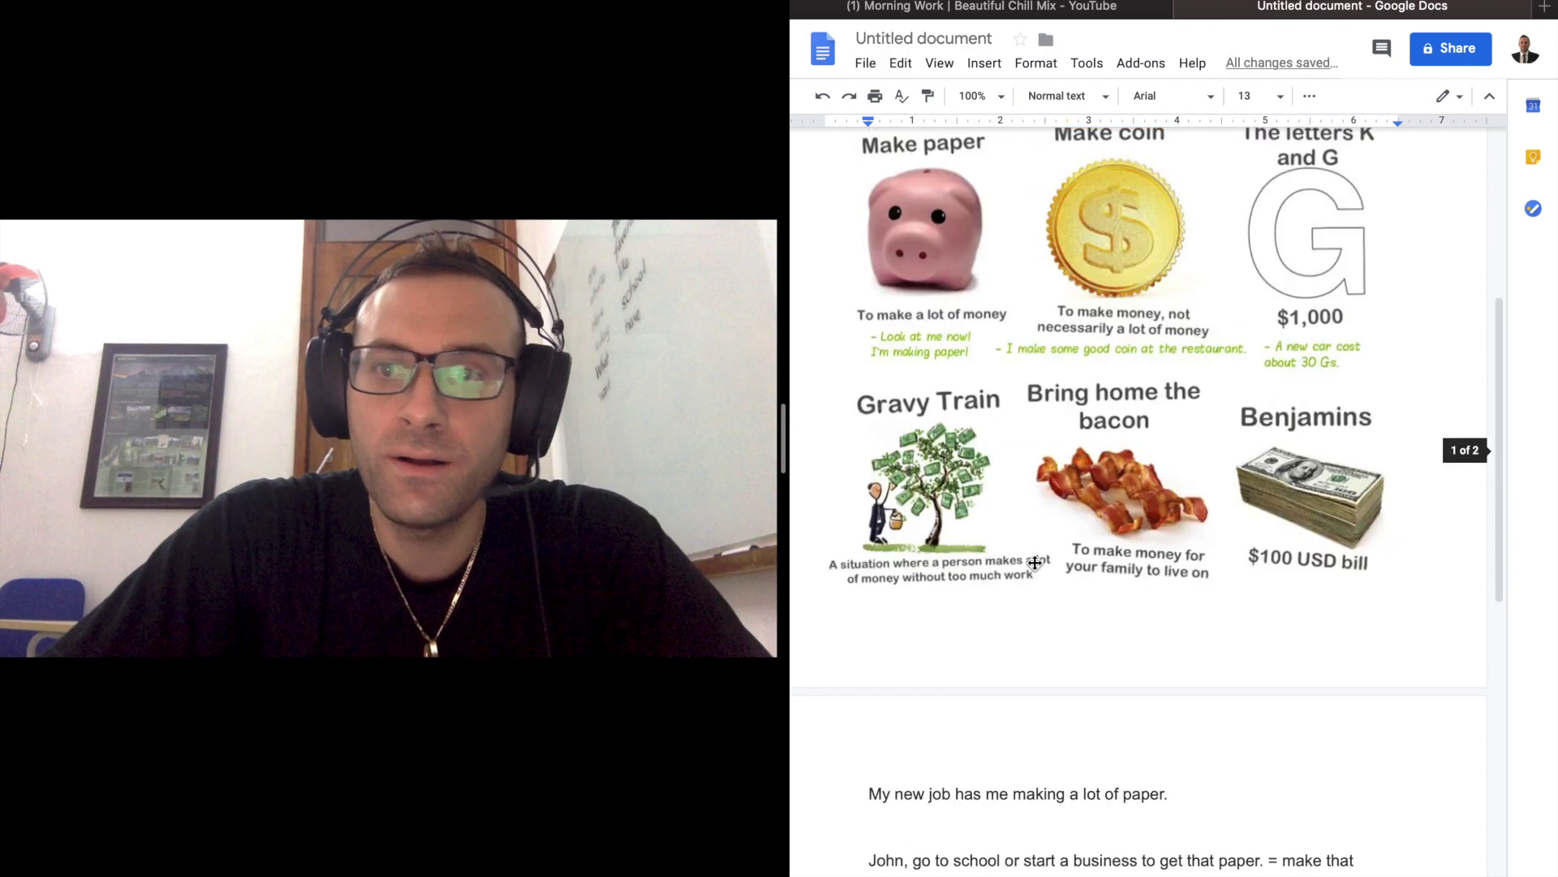
{"action": "scroll", "coordinate": [1035, 563], "scroll_direction": "up", "scroll_amount": 1}
{"action": "scroll", "coordinate": [1035, 564], "scroll_direction": "up", "scroll_amount": 1}
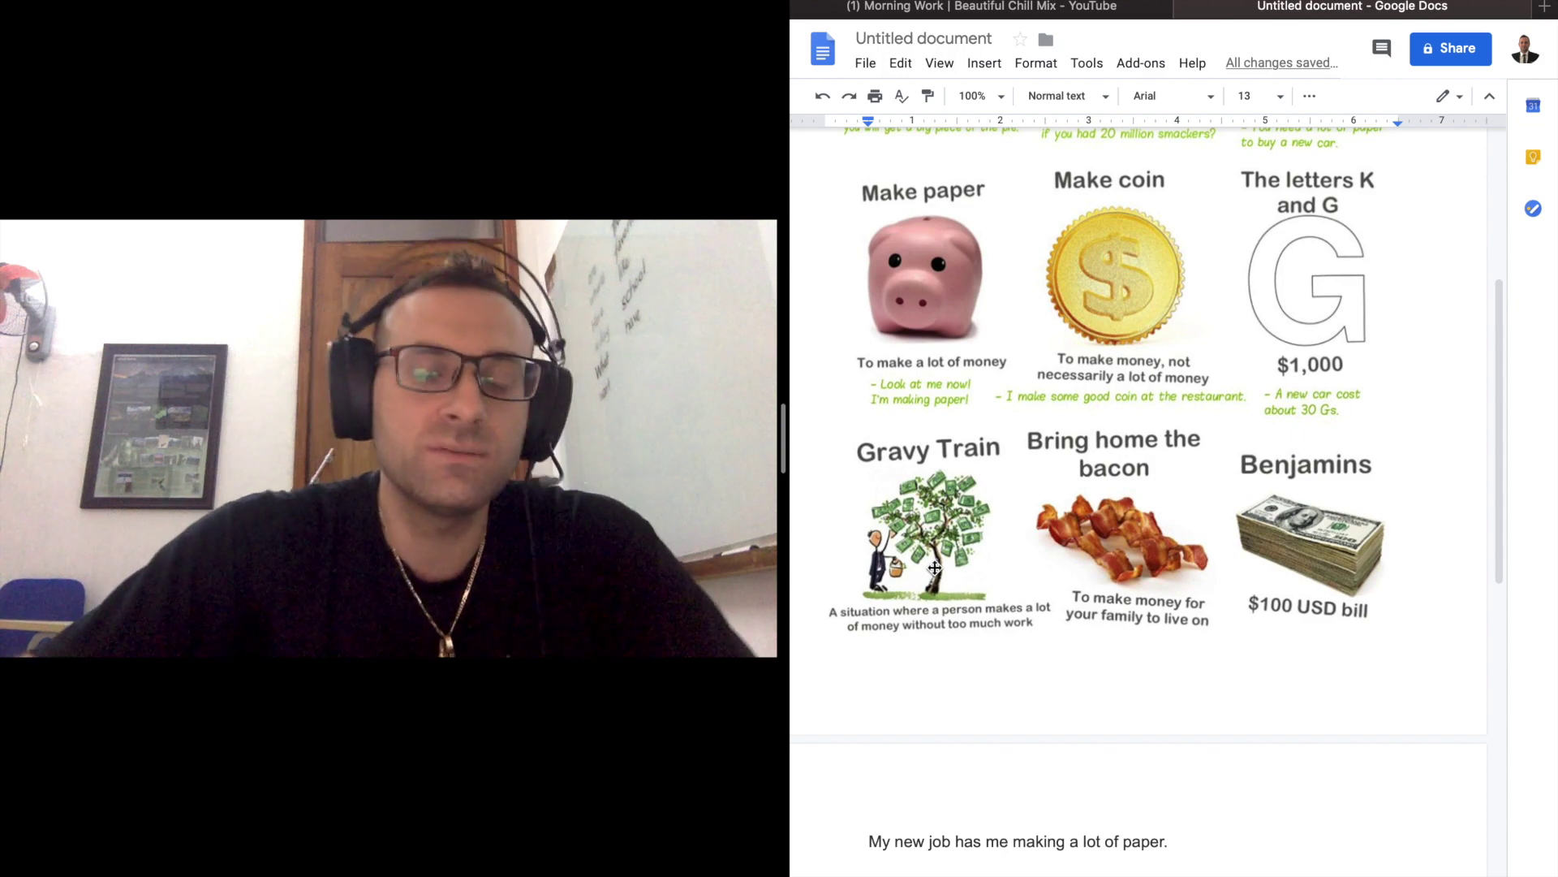
{"action": "scroll", "coordinate": [937, 561], "scroll_direction": "down", "scroll_amount": 2}
{"action": "scroll", "coordinate": [939, 570], "scroll_direction": "down", "scroll_amount": 2}
{"action": "scroll", "coordinate": [943, 582], "scroll_direction": "down", "scroll_amount": 2}
{"action": "scroll", "coordinate": [949, 589], "scroll_direction": "down", "scroll_amount": 1}
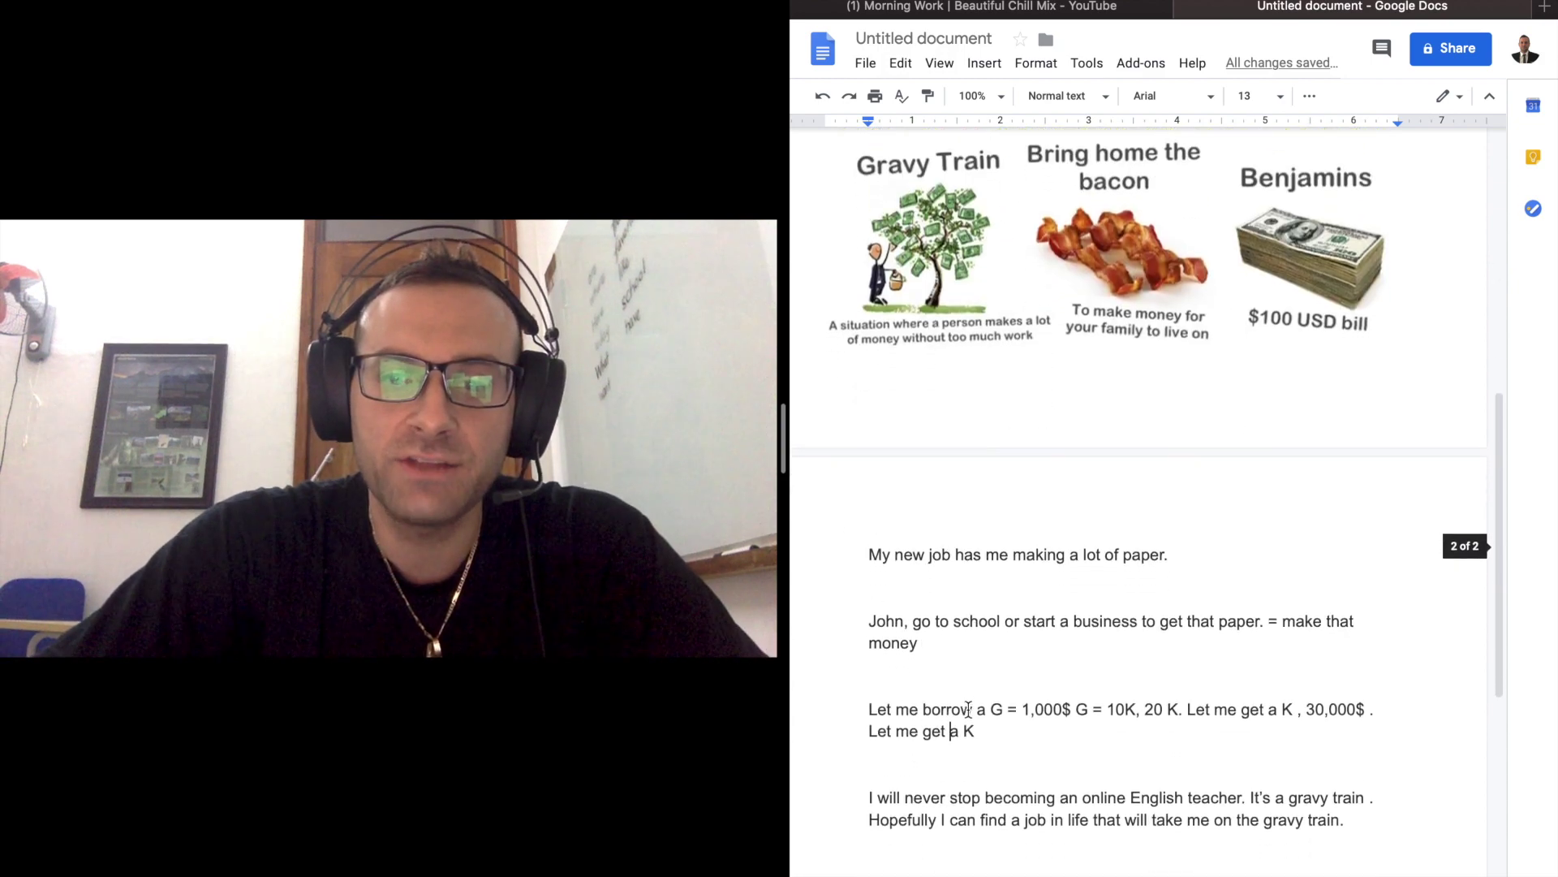
{"action": "scroll", "coordinate": [961, 710], "scroll_direction": "down", "scroll_amount": 2}
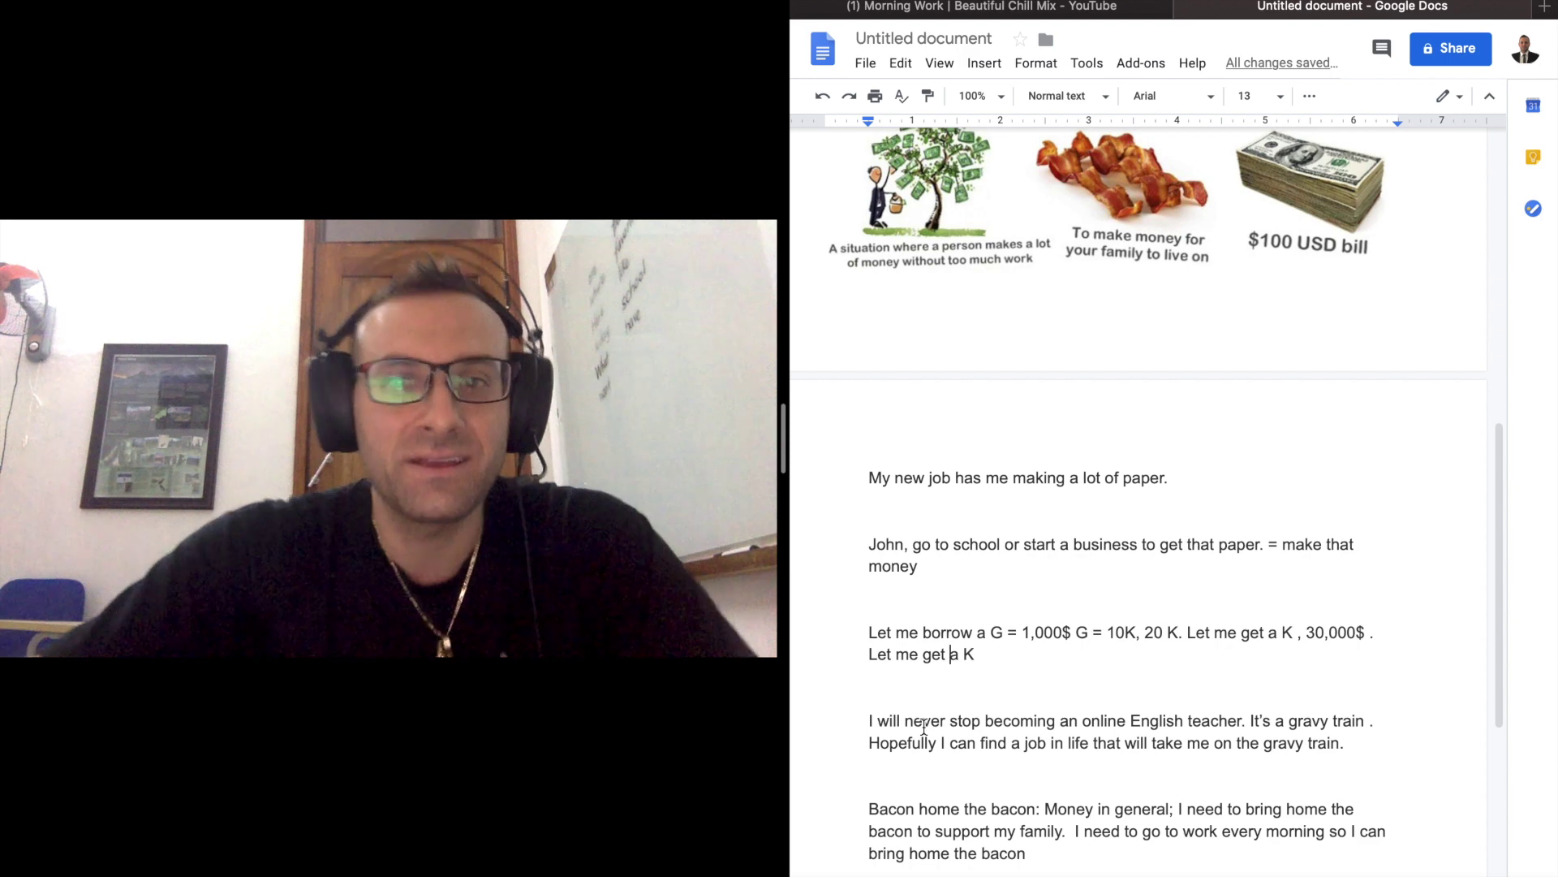
{"action": "scroll", "coordinate": [960, 612], "scroll_direction": "up", "scroll_amount": 2}
{"action": "scroll", "coordinate": [1054, 570], "scroll_direction": "up", "scroll_amount": 1}
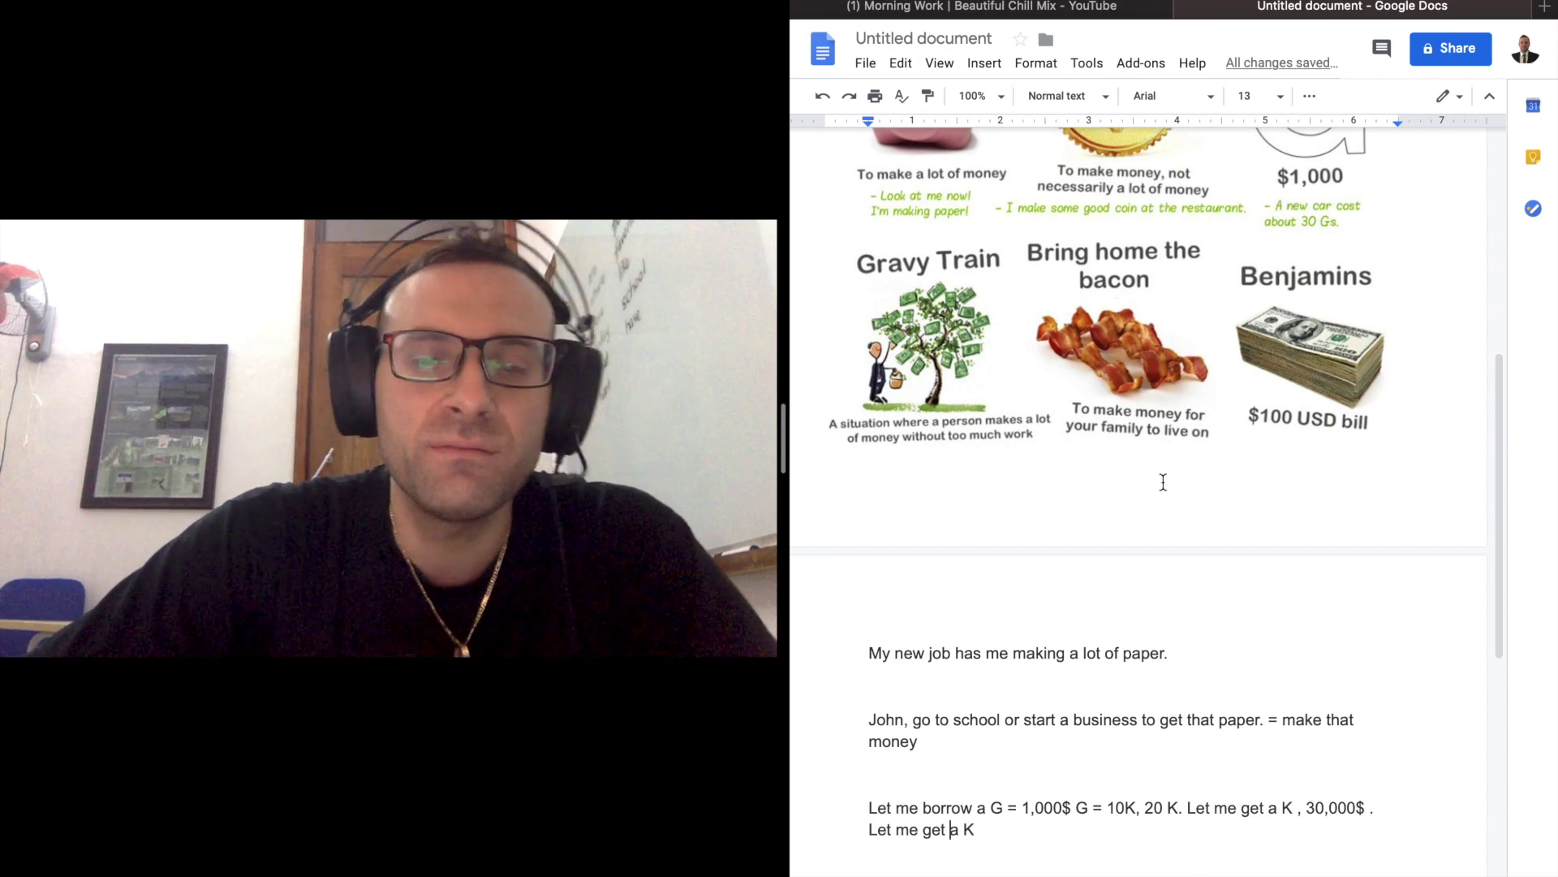
{"action": "scroll", "coordinate": [1167, 494], "scroll_direction": "down", "scroll_amount": 2}
{"action": "scroll", "coordinate": [1162, 488], "scroll_direction": "down", "scroll_amount": 2}
{"action": "scroll", "coordinate": [1162, 487], "scroll_direction": "down", "scroll_amount": 2}
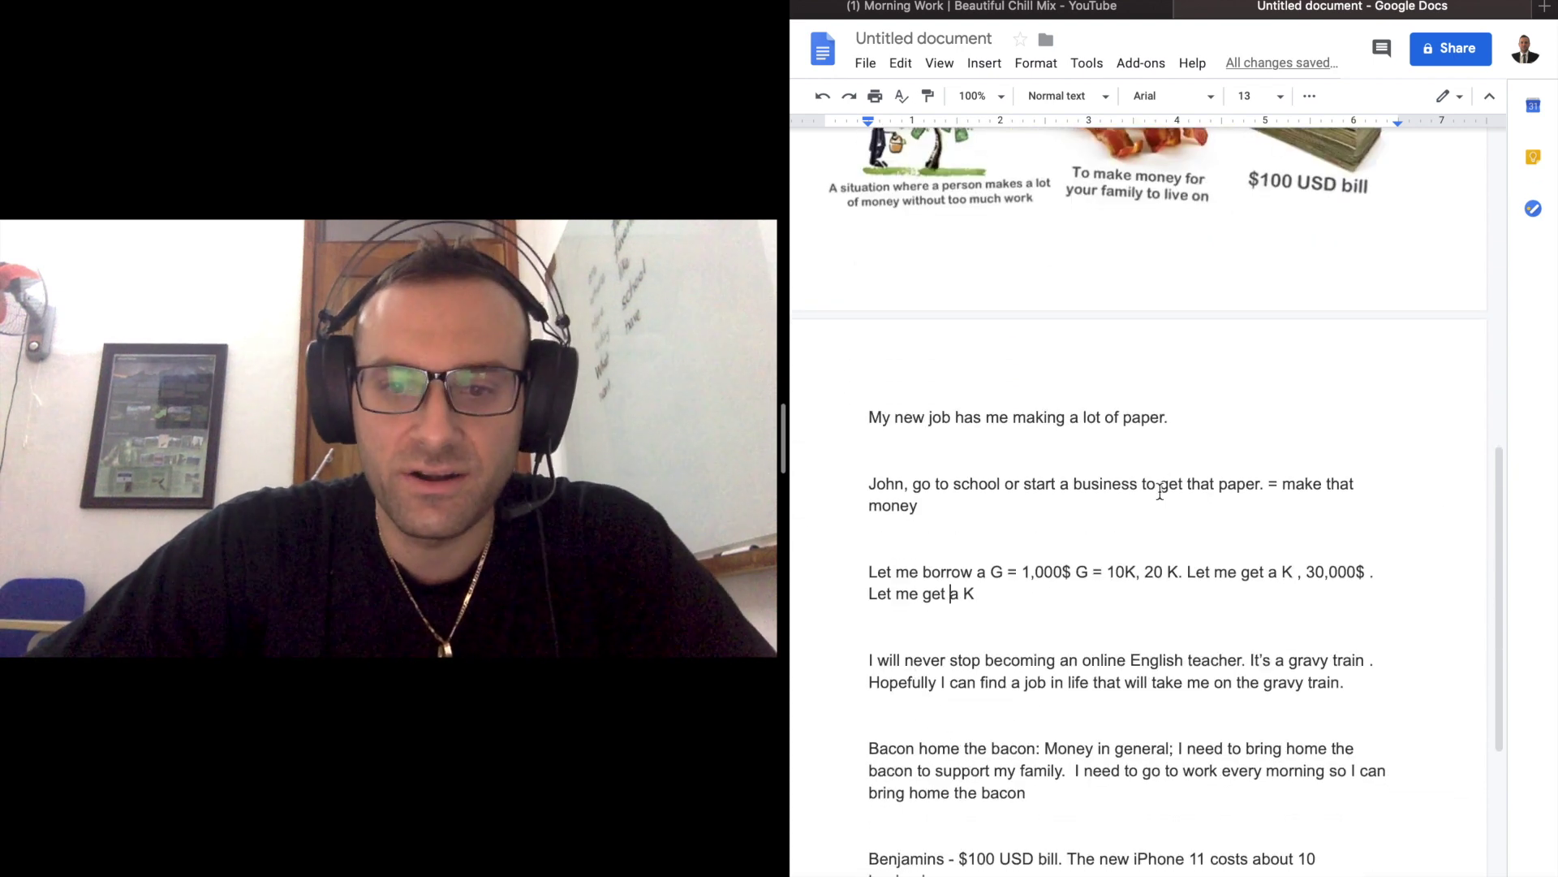
{"action": "left_click_drag", "start_coordinate": [881, 749], "coordinate": [1155, 792]}
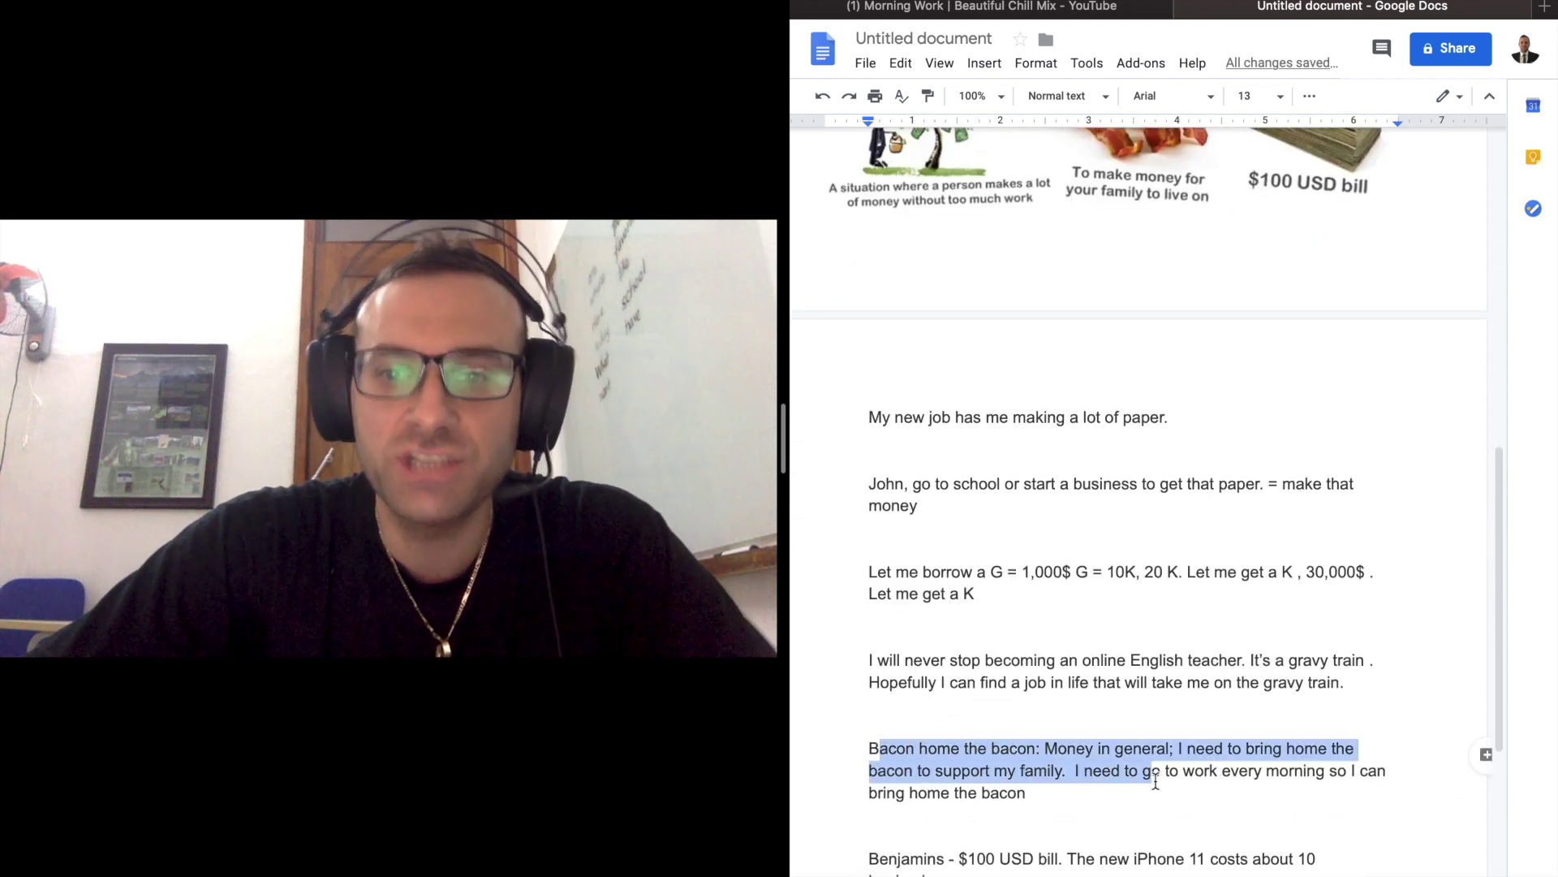
{"action": "left_click", "coordinate": [1126, 771]}
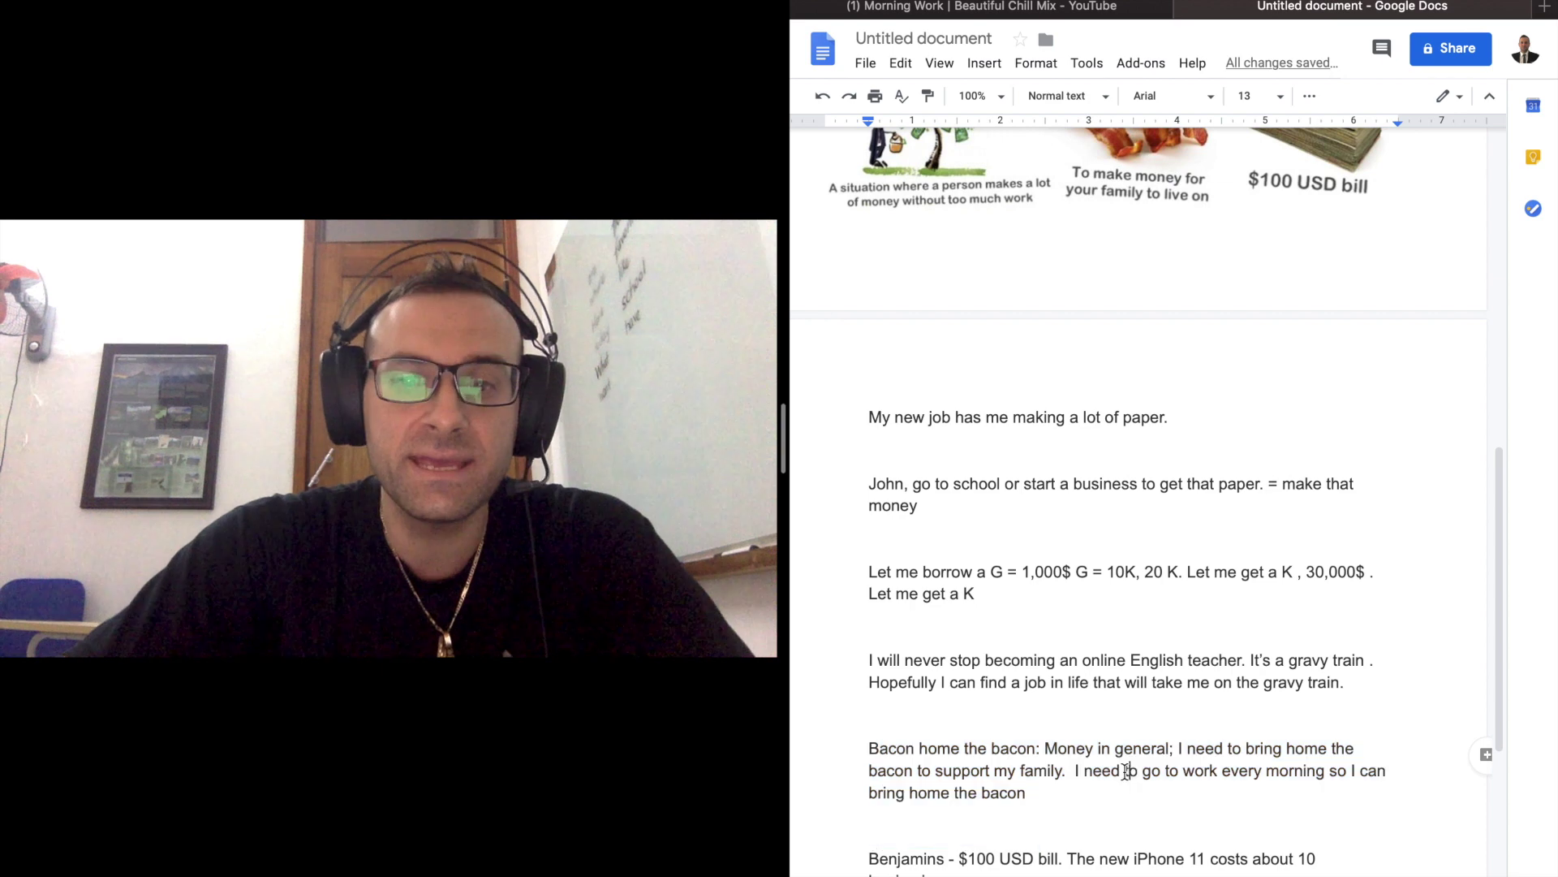
{"action": "left_click_drag", "start_coordinate": [1179, 747], "coordinate": [1170, 791]}
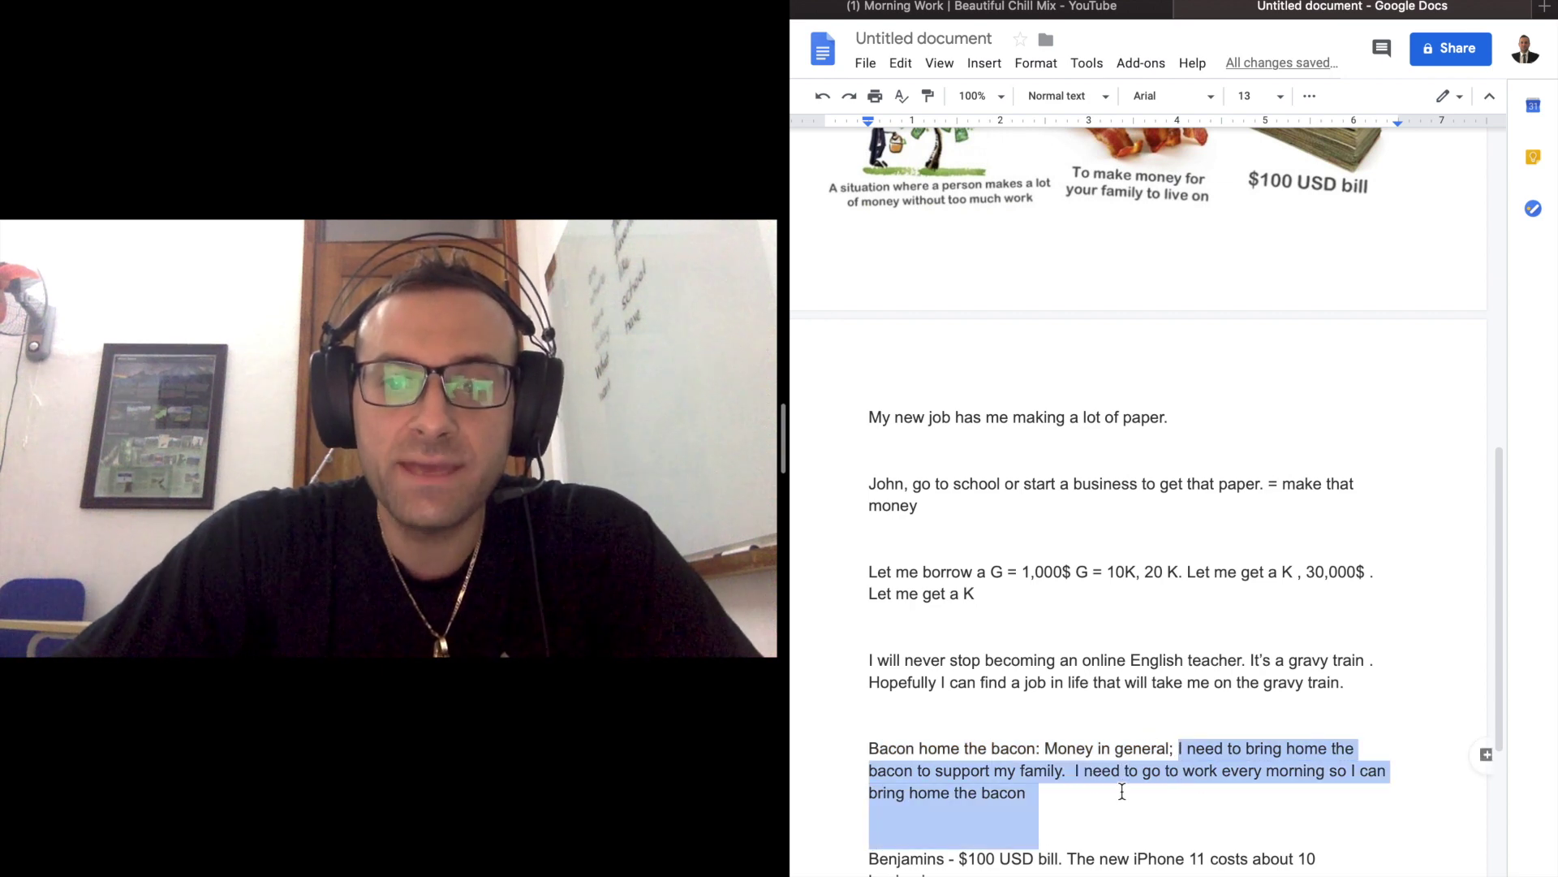
{"action": "scroll", "coordinate": [1030, 793], "scroll_direction": "down", "scroll_amount": 1}
{"action": "scroll", "coordinate": [1022, 793], "scroll_direction": "down", "scroll_amount": 1}
{"action": "scroll", "coordinate": [1022, 792], "scroll_direction": "down", "scroll_amount": 2}
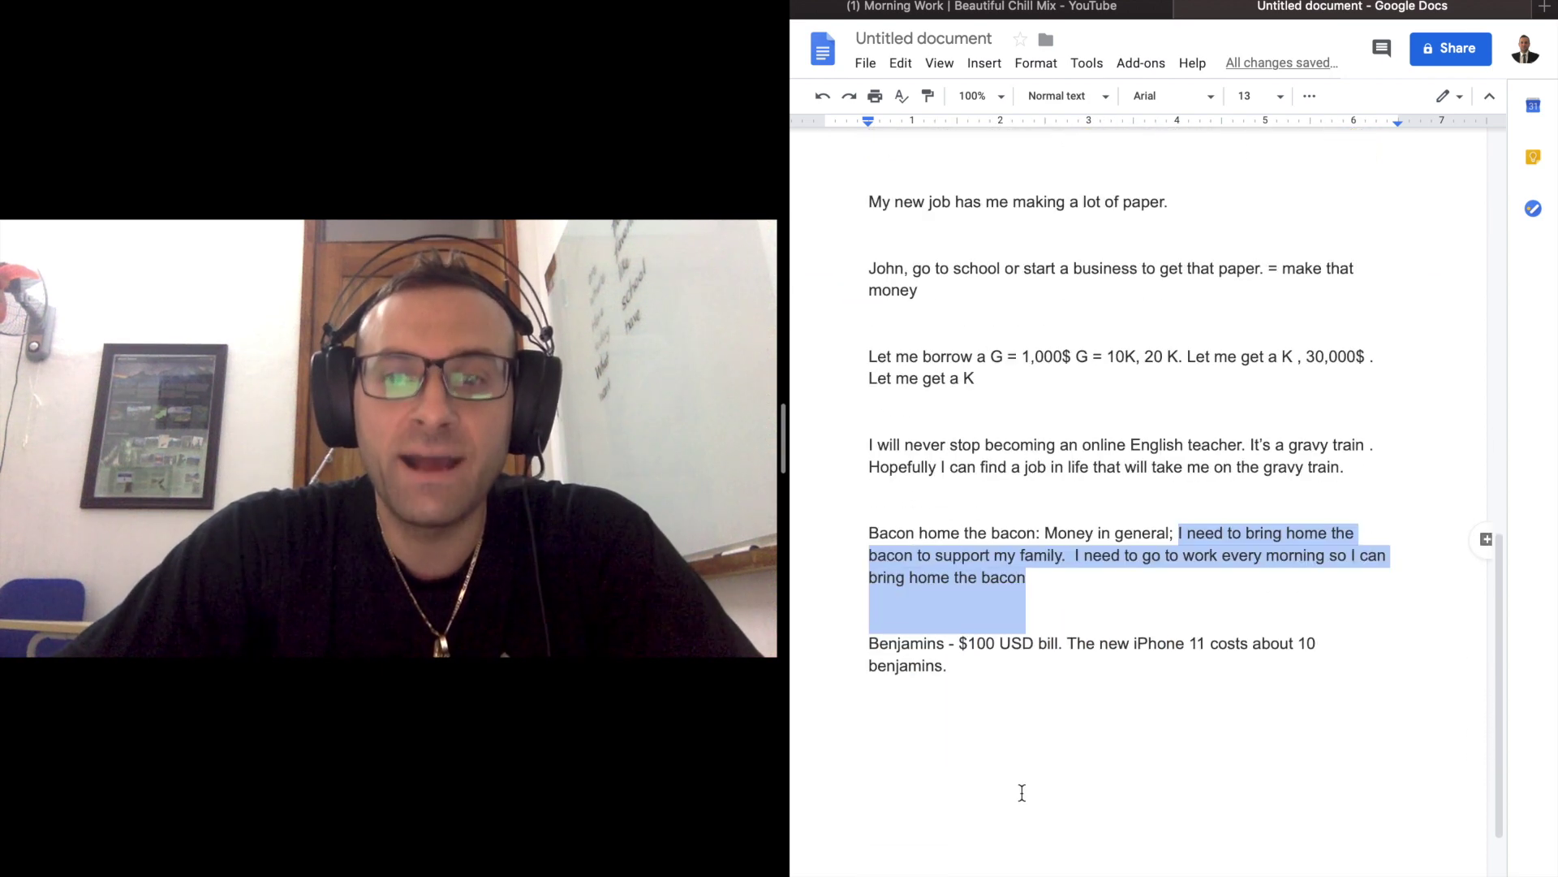
{"action": "scroll", "coordinate": [1033, 731], "scroll_direction": "down", "scroll_amount": 1}
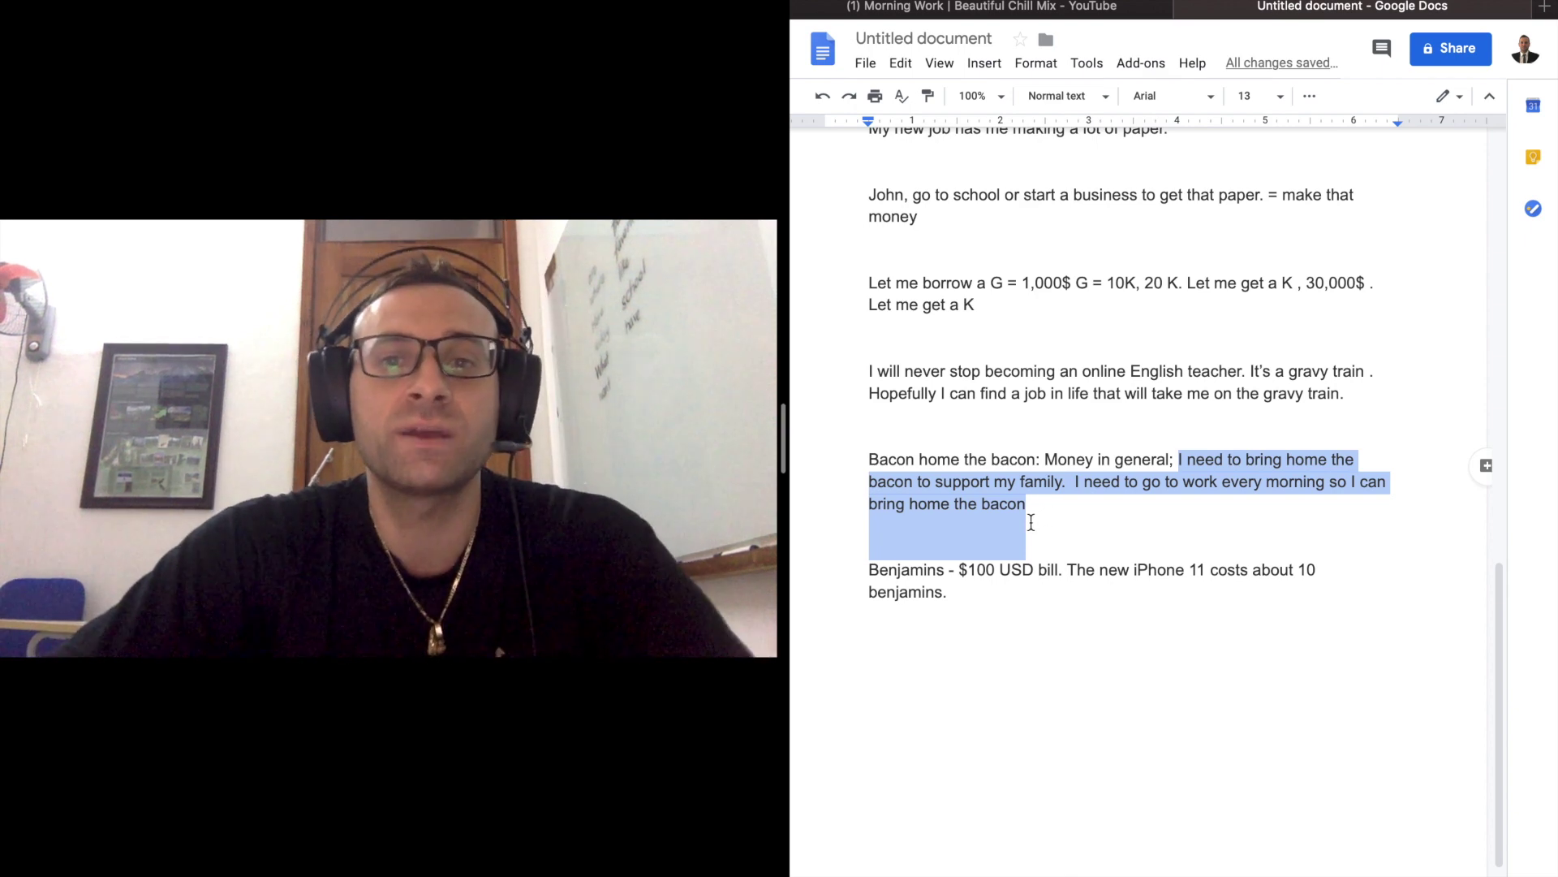
{"action": "left_click", "coordinate": [1036, 512]}
{"action": "scroll", "coordinate": [1036, 514], "scroll_direction": "up", "scroll_amount": 1}
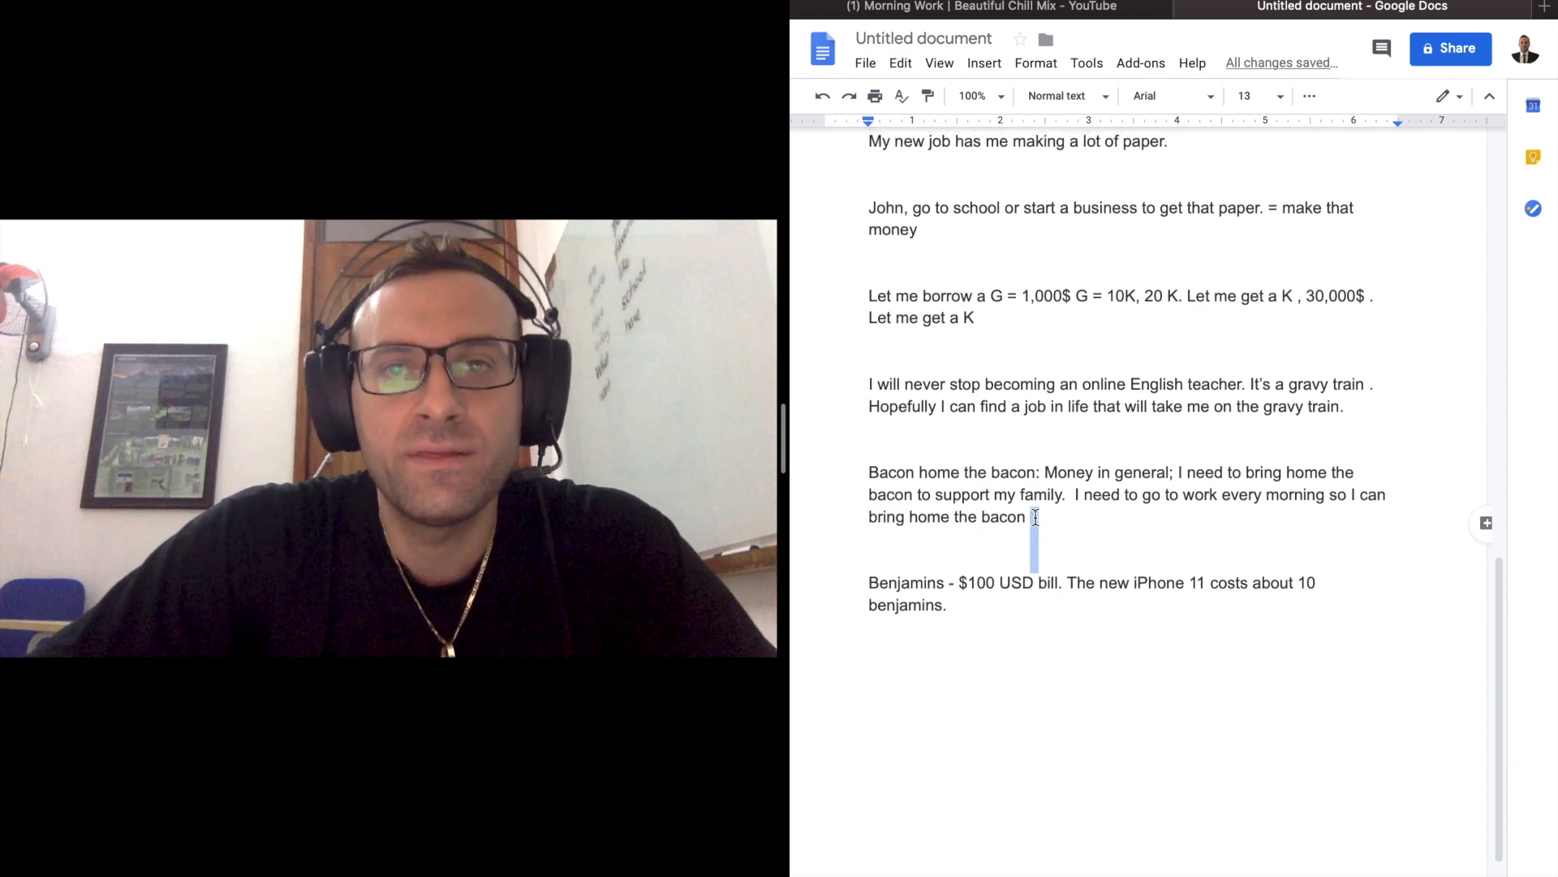
{"action": "scroll", "coordinate": [1035, 516], "scroll_direction": "up", "scroll_amount": 2}
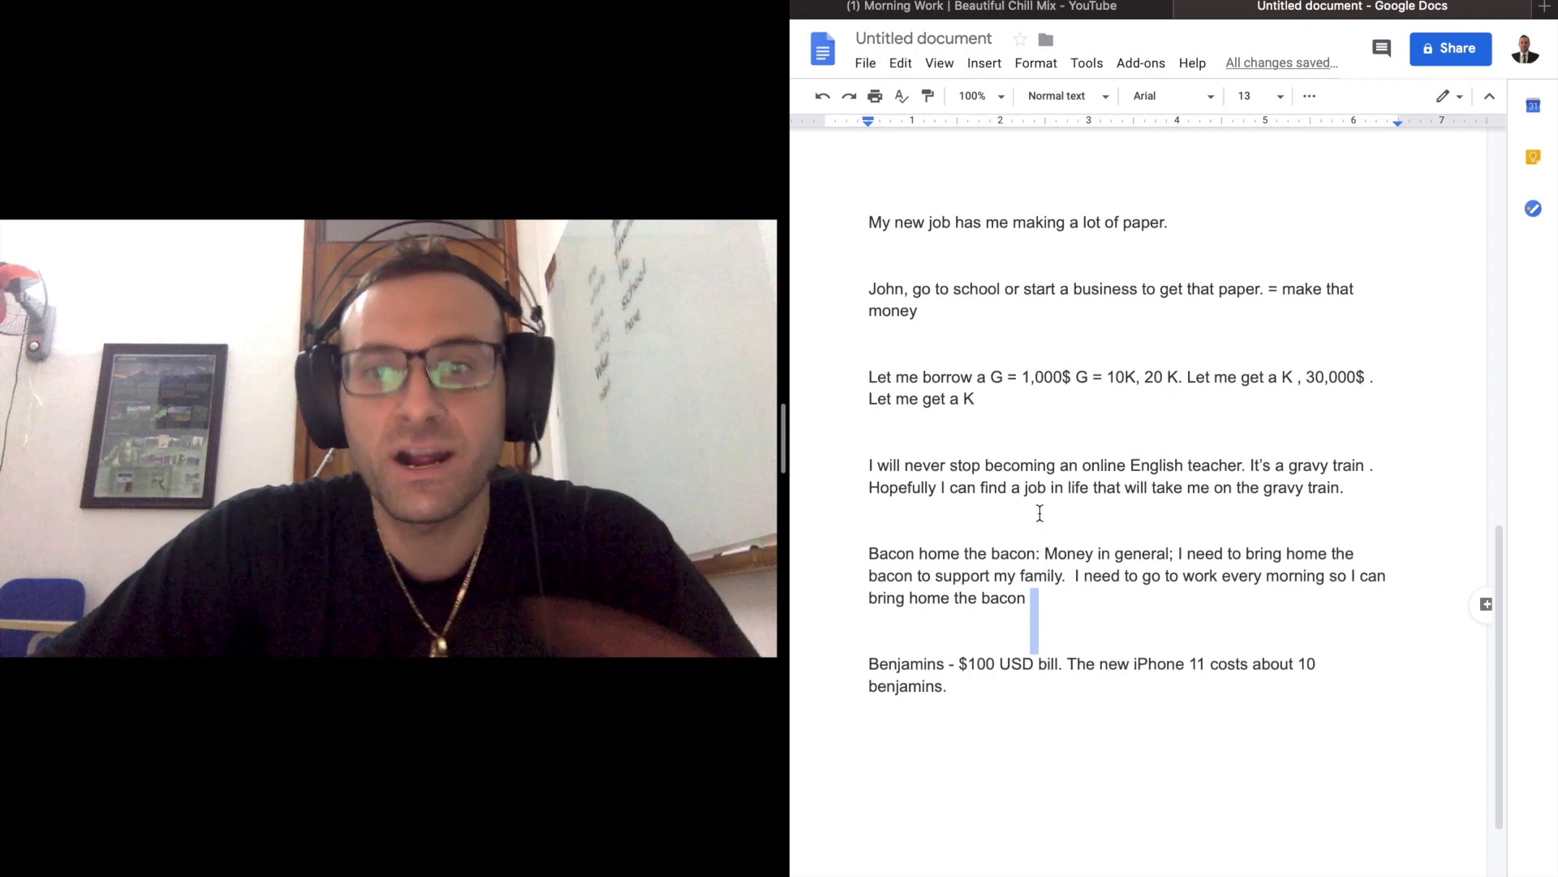
{"action": "scroll", "coordinate": [1039, 513], "scroll_direction": "up", "scroll_amount": 4}
{"action": "scroll", "coordinate": [1038, 514], "scroll_direction": "up", "scroll_amount": 1}
{"action": "scroll", "coordinate": [1315, 363], "scroll_direction": "up", "scroll_amount": 1}
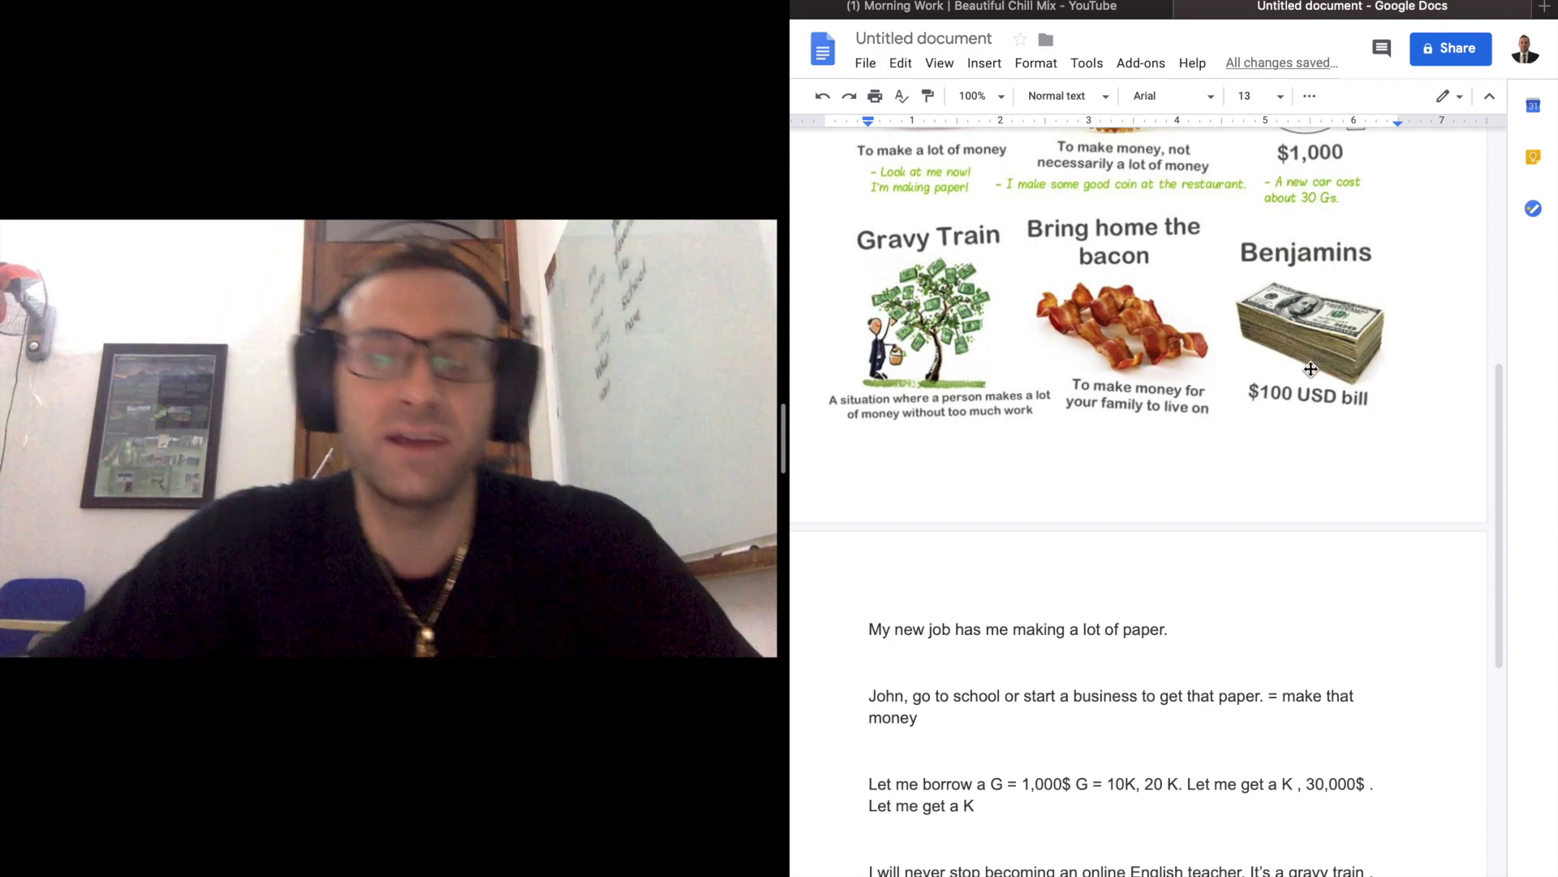
{"action": "scroll", "coordinate": [1310, 366], "scroll_direction": "down", "scroll_amount": 1}
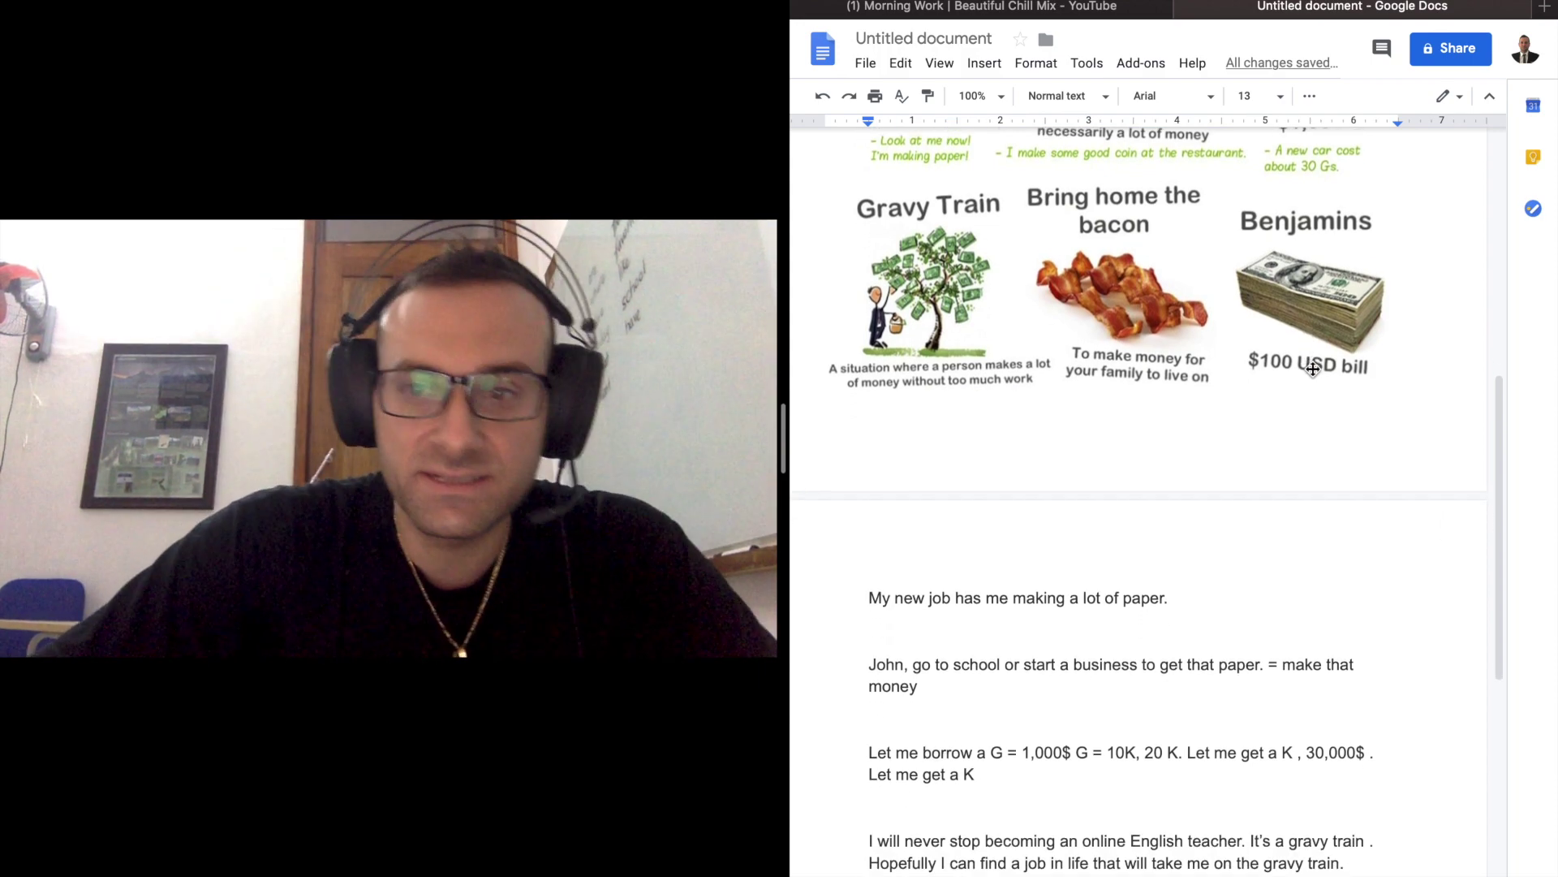
{"action": "scroll", "coordinate": [1336, 410], "scroll_direction": "down", "scroll_amount": 5}
{"action": "scroll", "coordinate": [1335, 410], "scroll_direction": "down", "scroll_amount": 4}
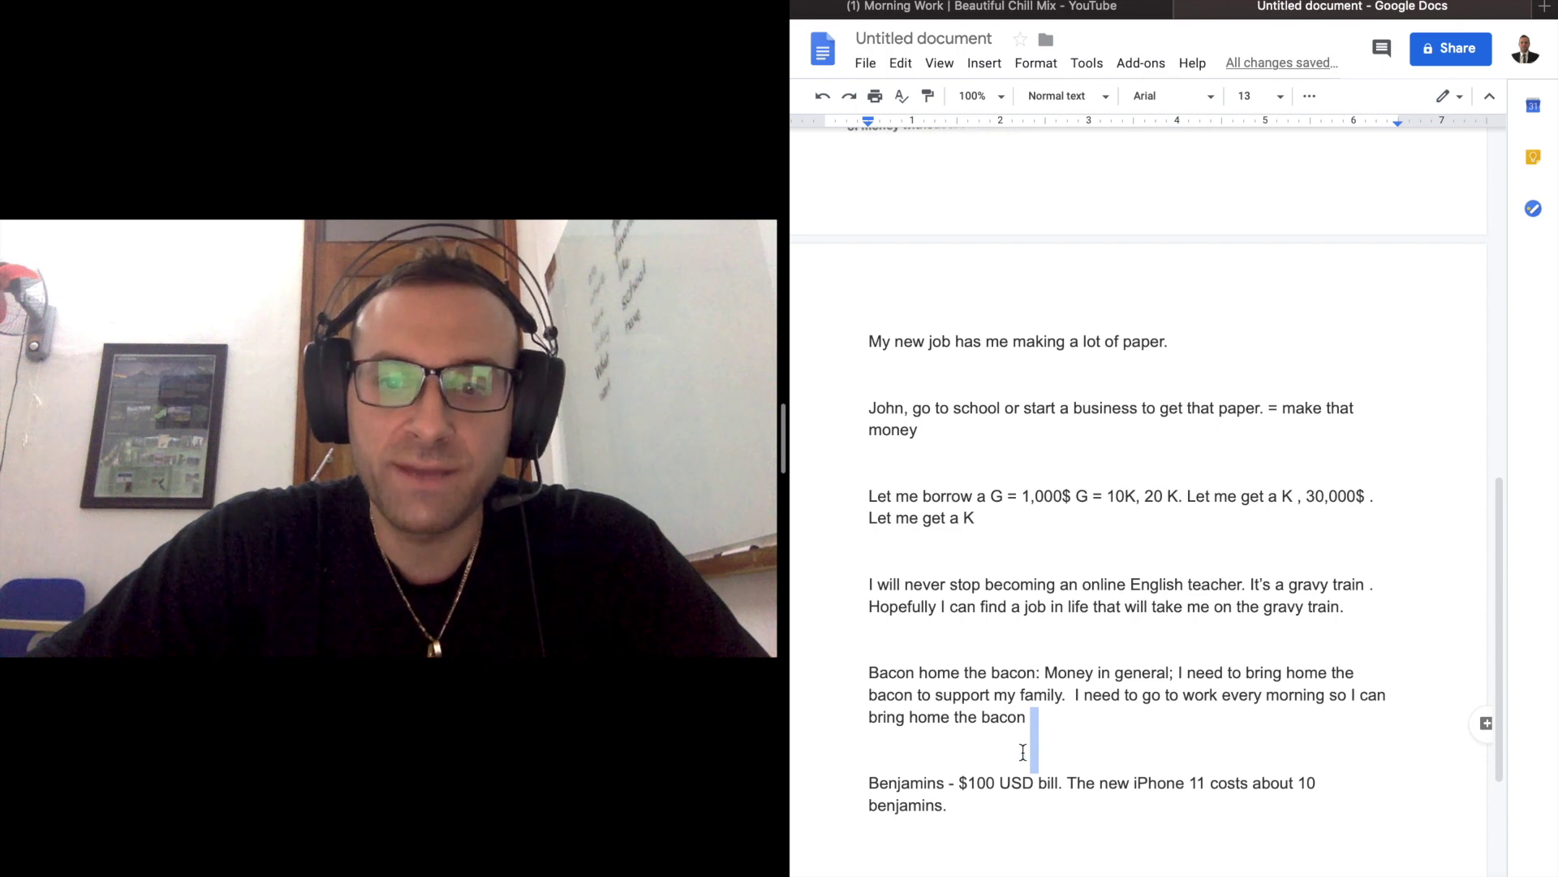
{"action": "left_click_drag", "start_coordinate": [965, 780], "coordinate": [1057, 800]}
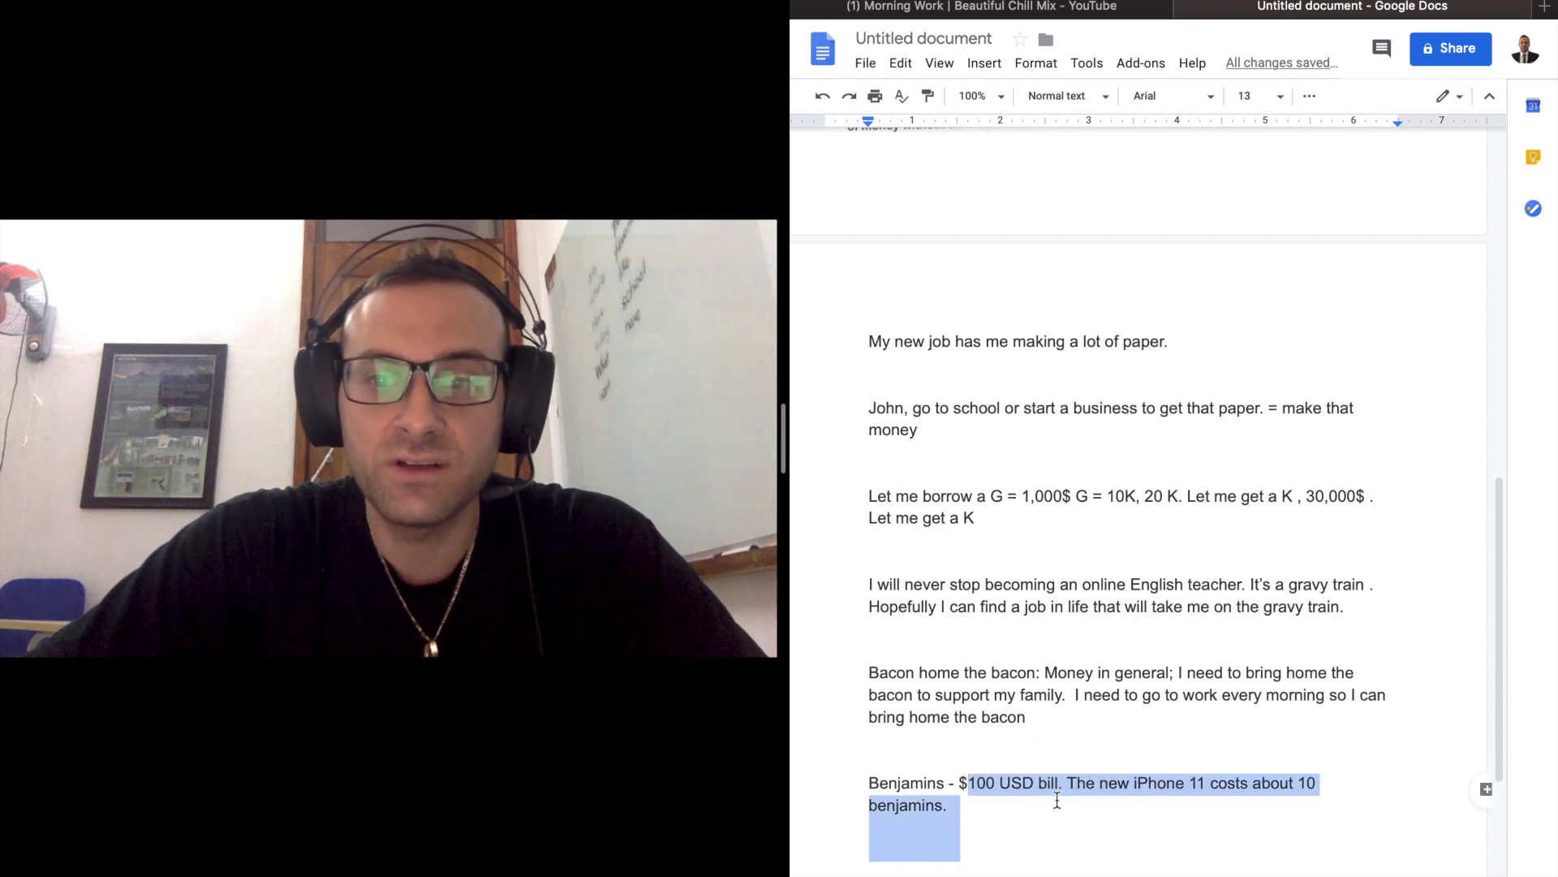
{"action": "left_click", "coordinate": [1065, 789]}
{"action": "scroll", "coordinate": [1071, 780], "scroll_direction": "down", "scroll_amount": 2}
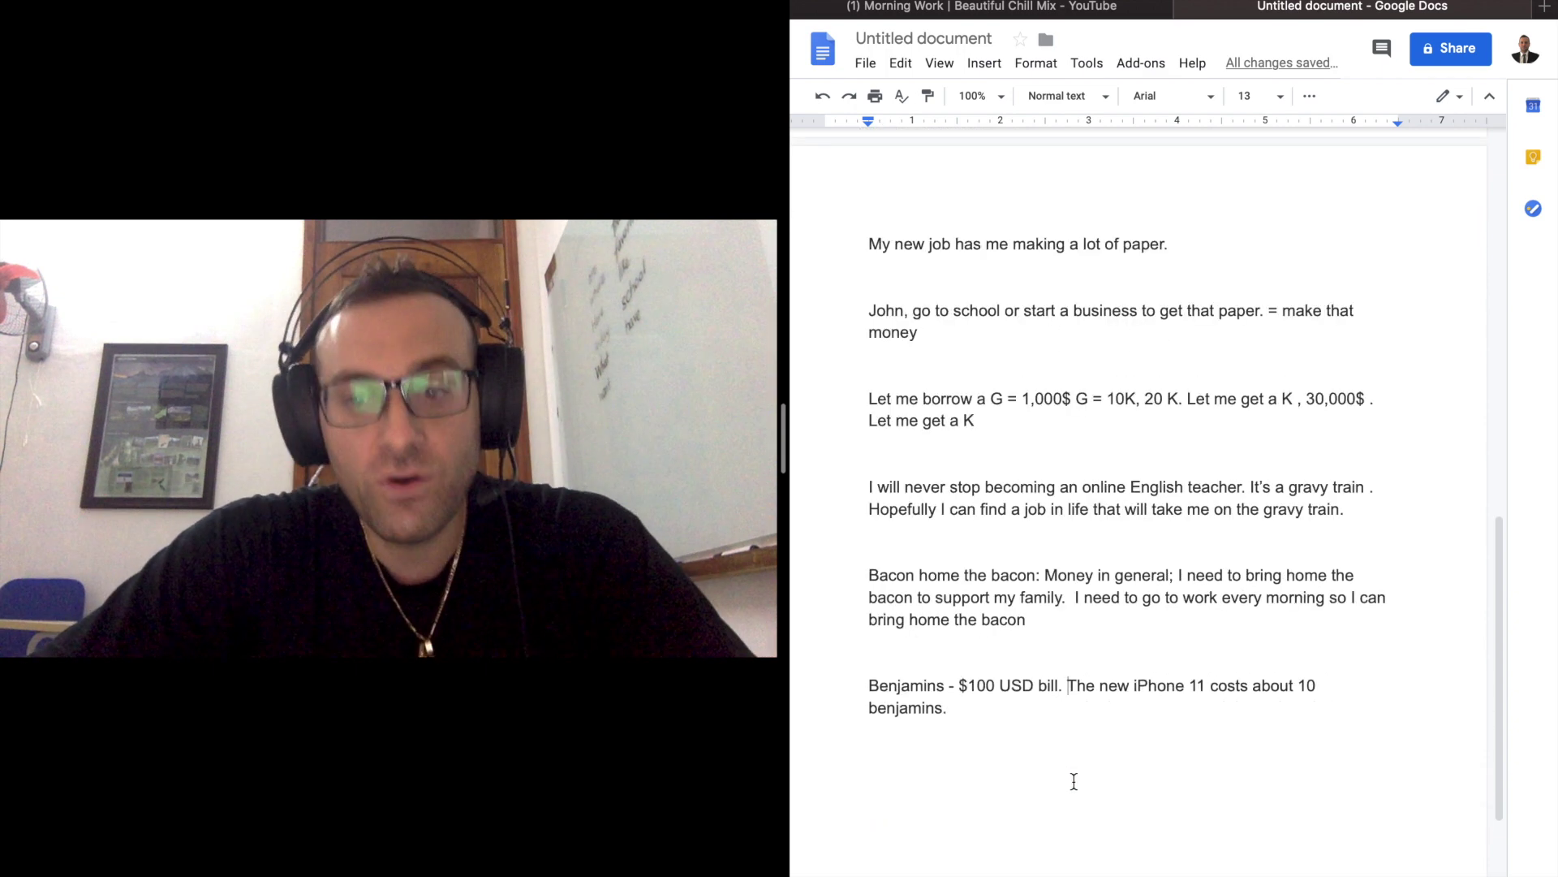
{"action": "scroll", "coordinate": [1075, 780], "scroll_direction": "down", "scroll_amount": 2}
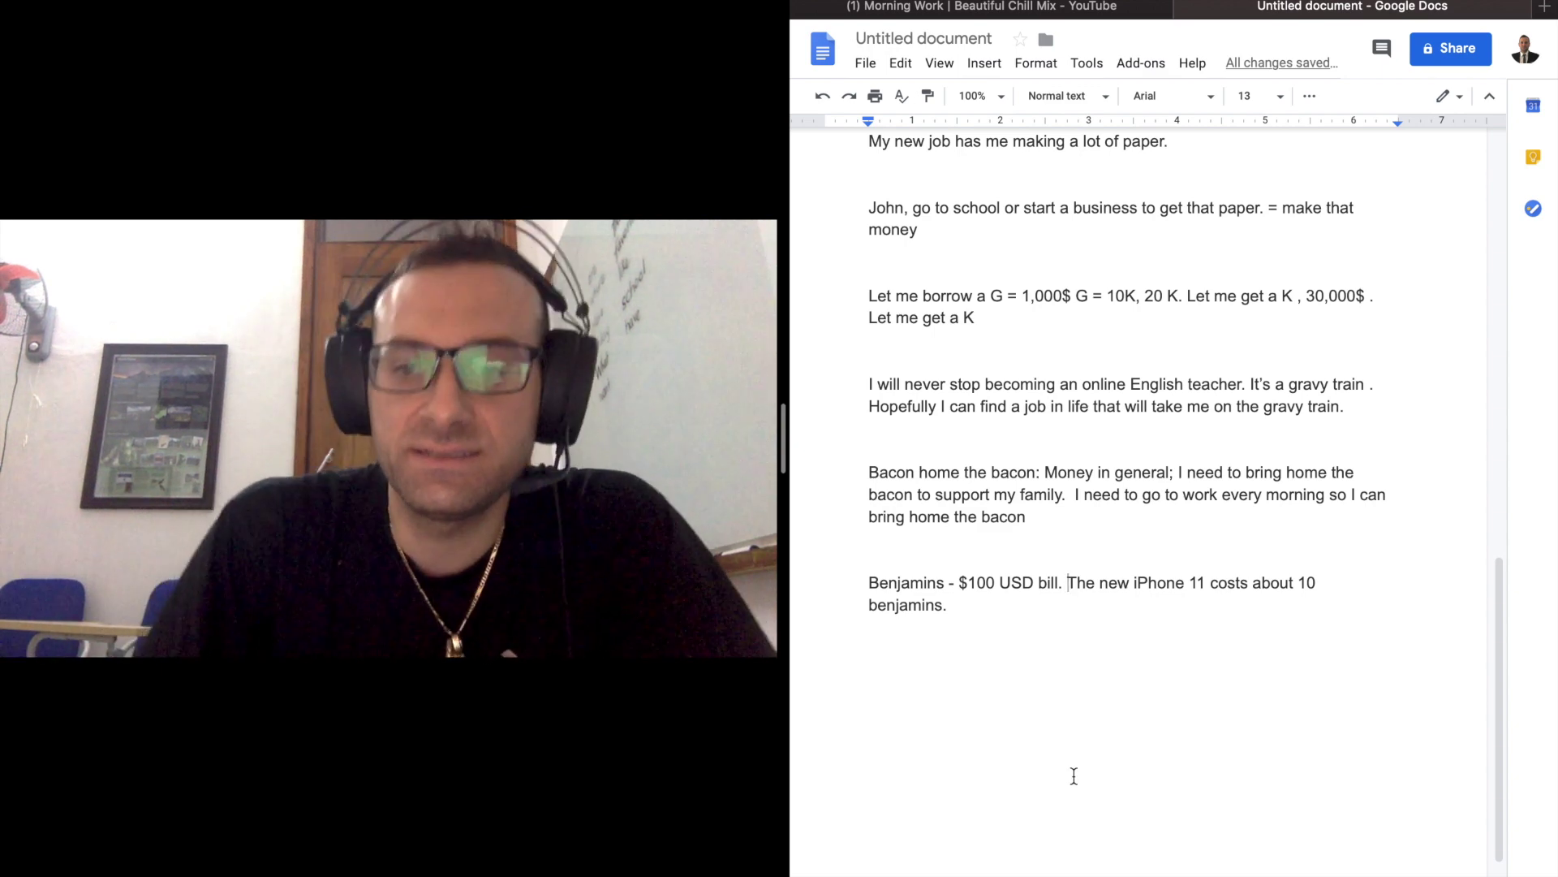
{"action": "left_click", "coordinate": [1045, 614]}
{"action": "type", "text": "A pair"}
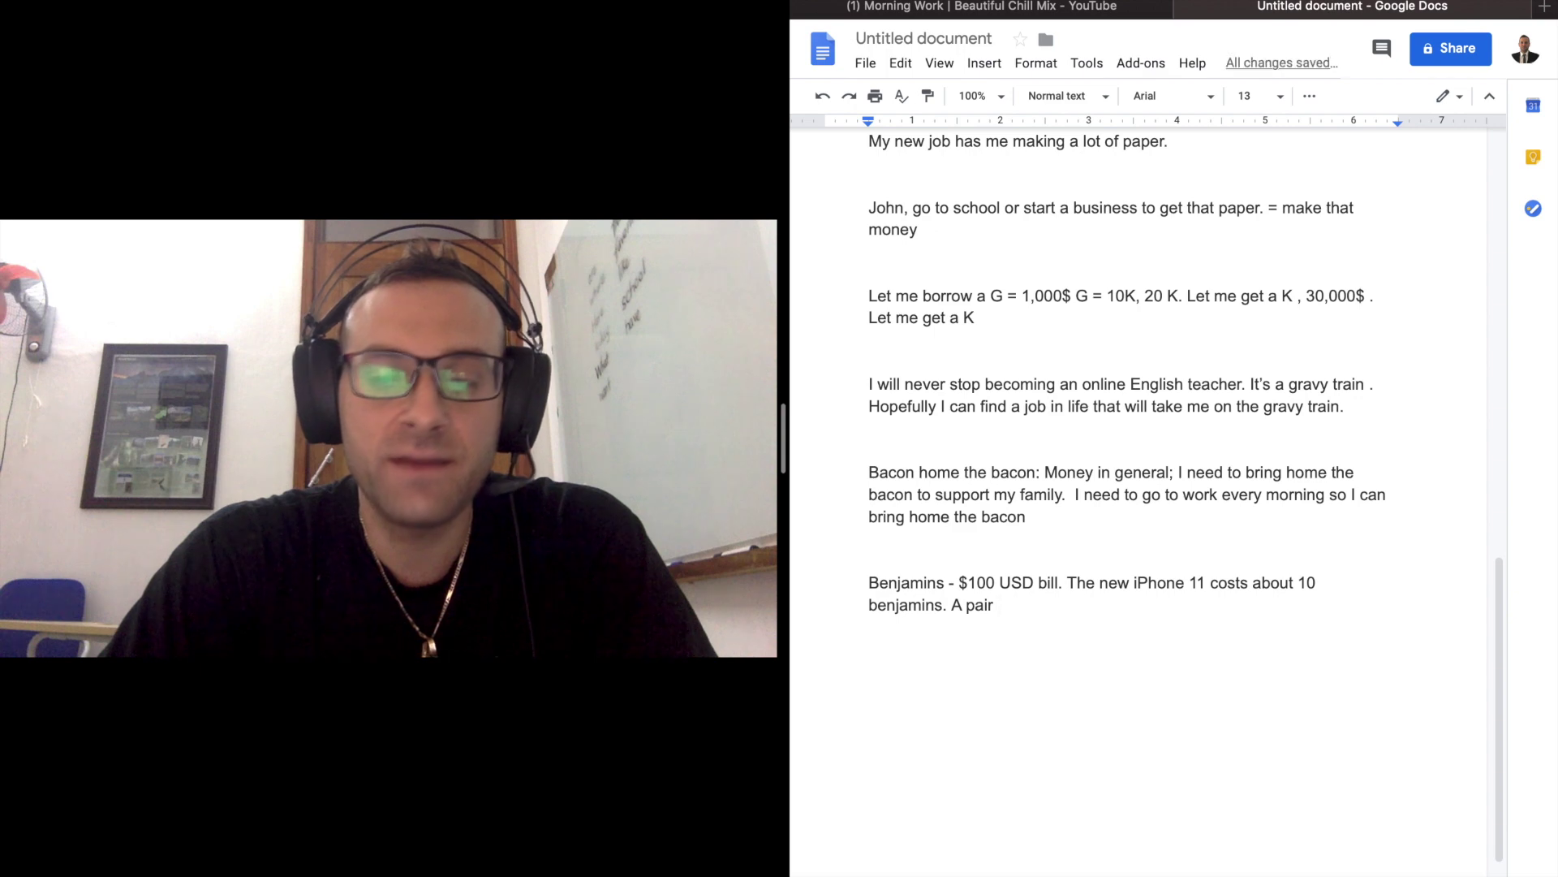
{"action": "type", "text": " of sneakers cos"}
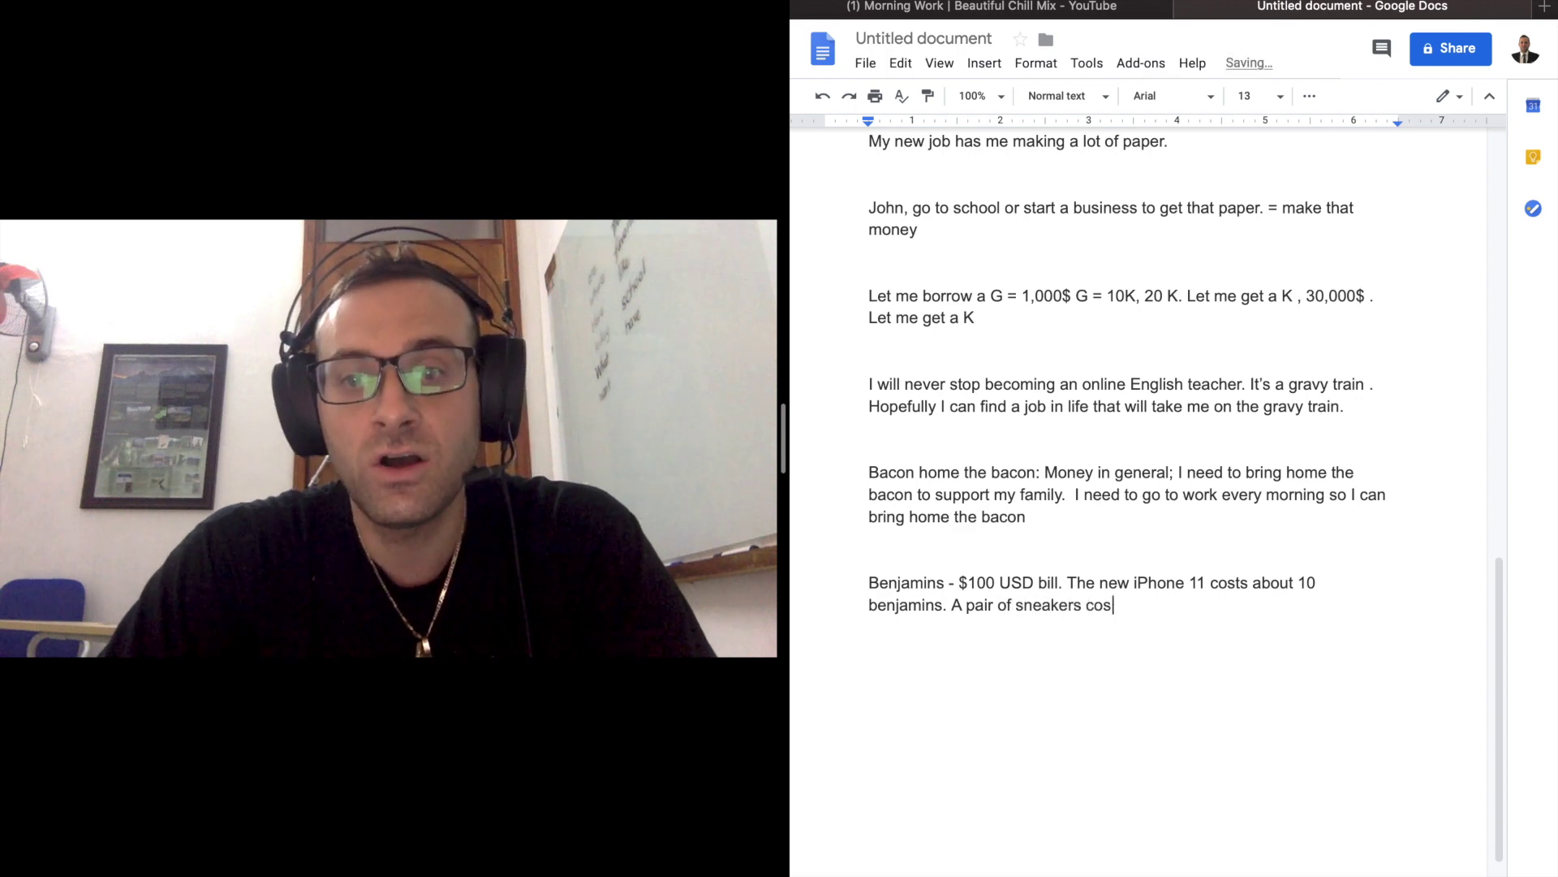
{"action": "type", "text": "i"}
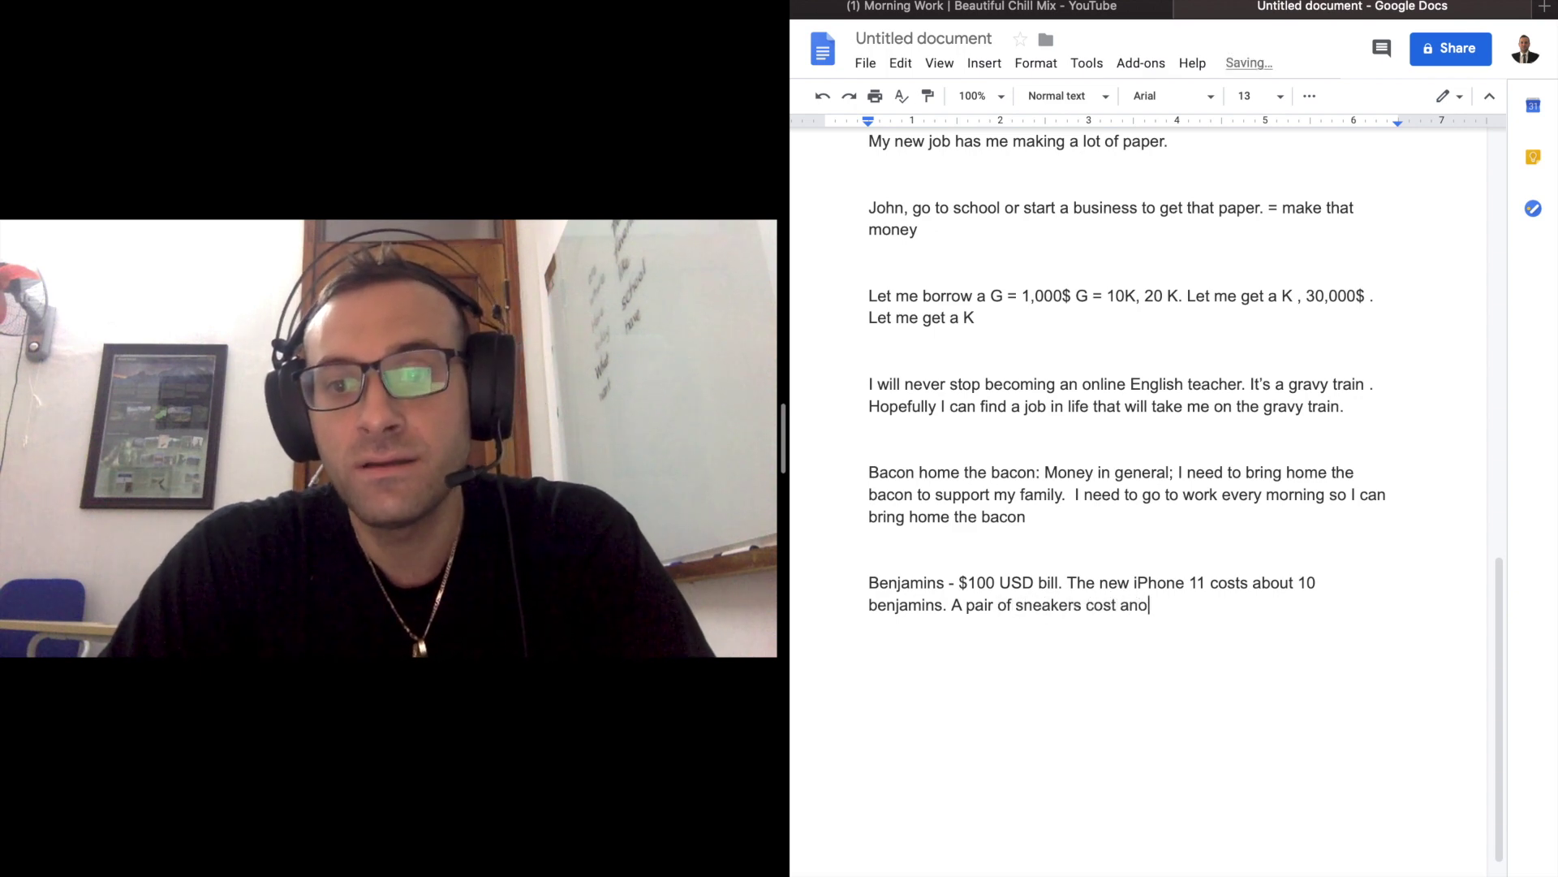
{"action": "type", "text": "ut a "}
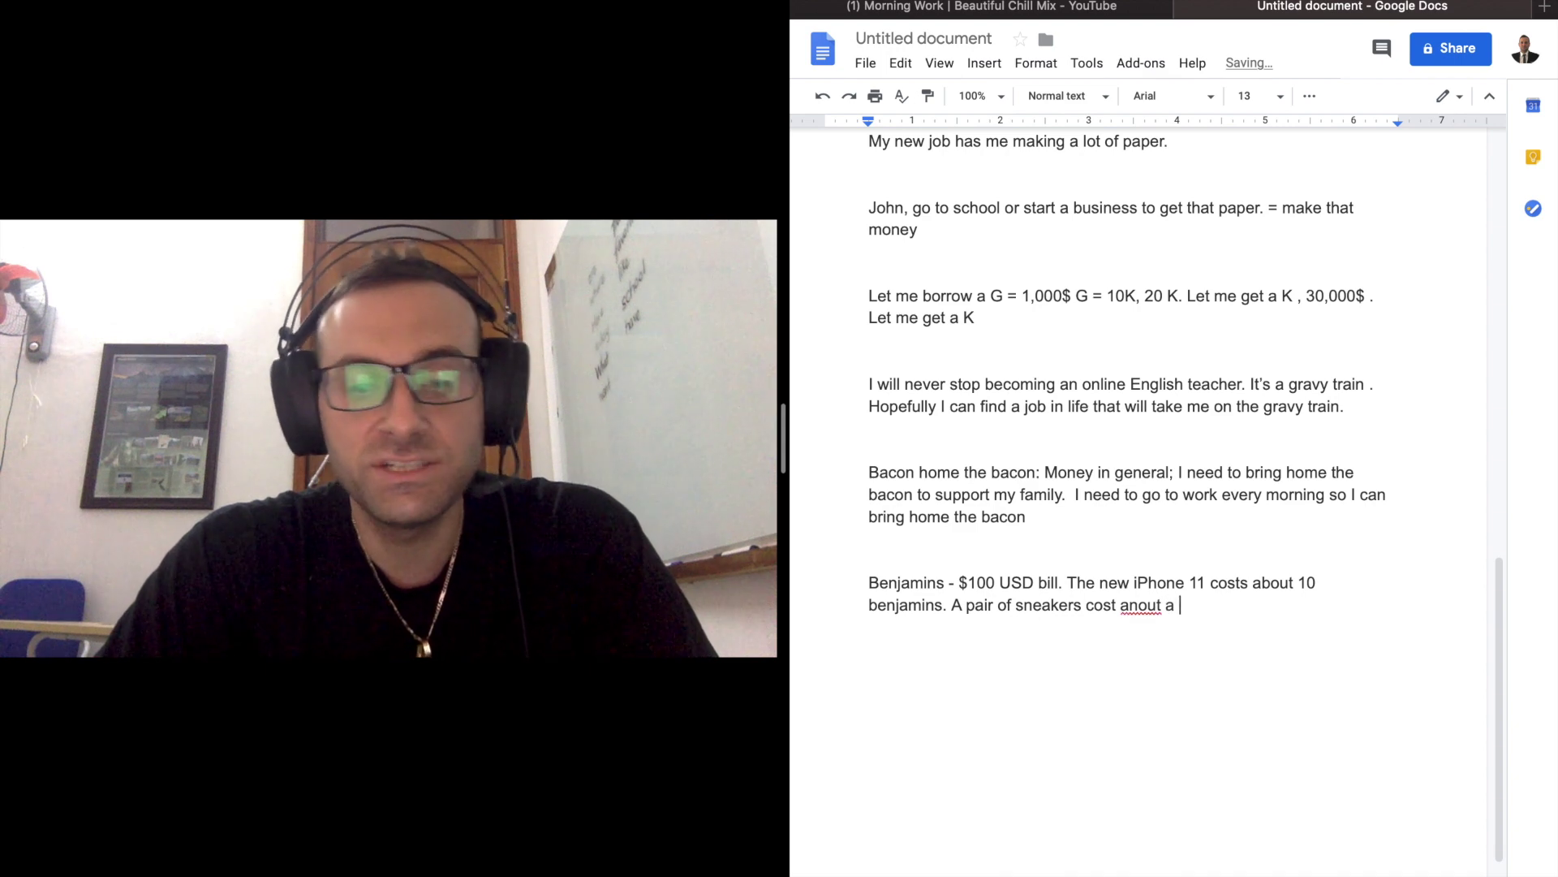
{"action": "type", "text": "be"}
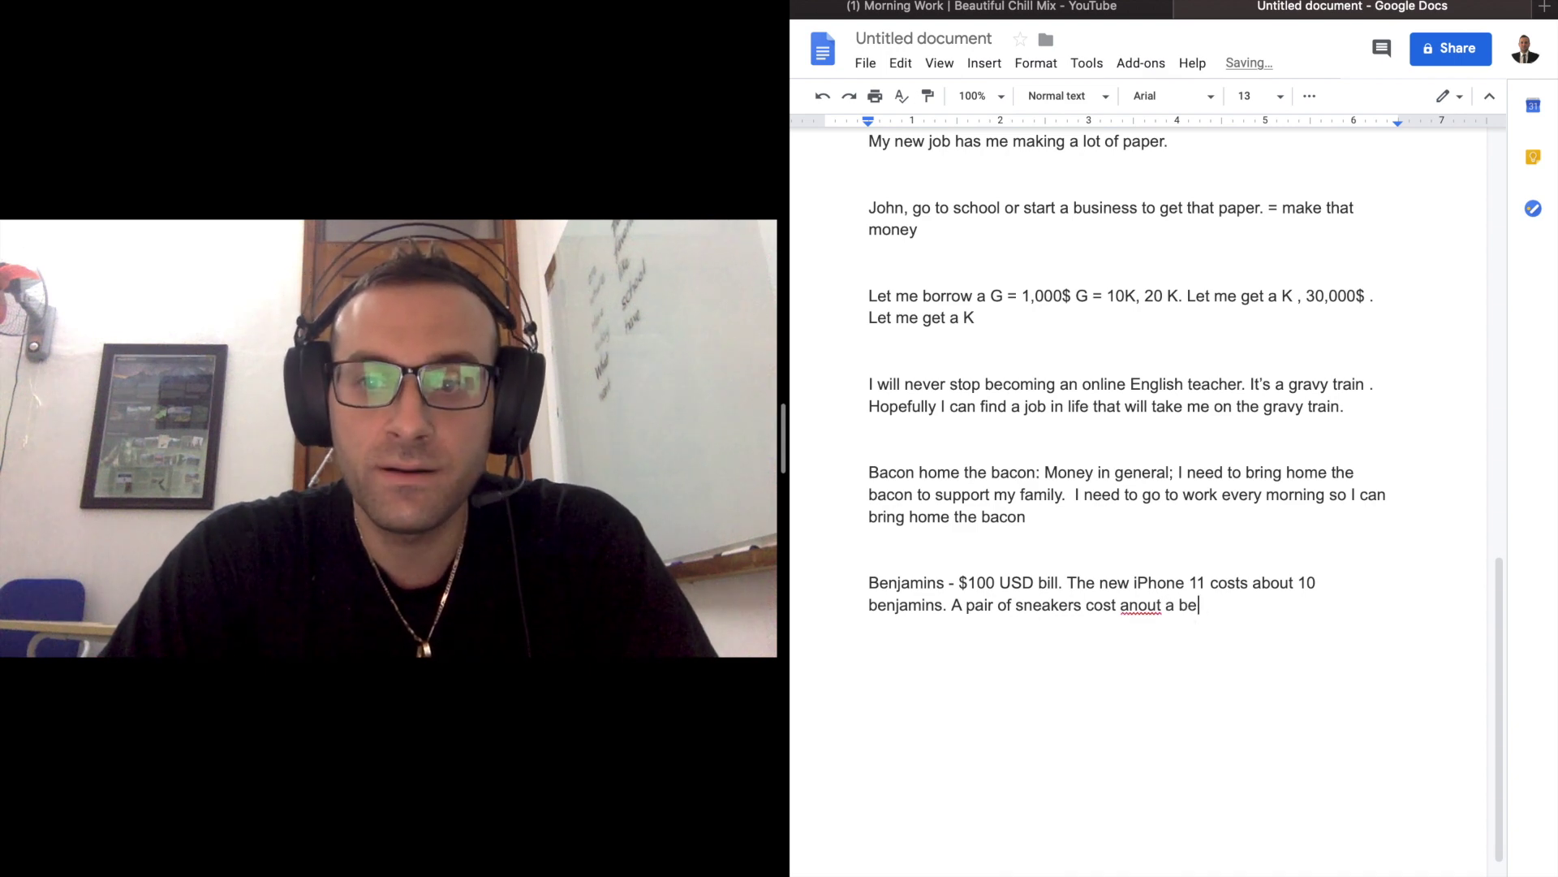
{"action": "type", "text": "njamin"}
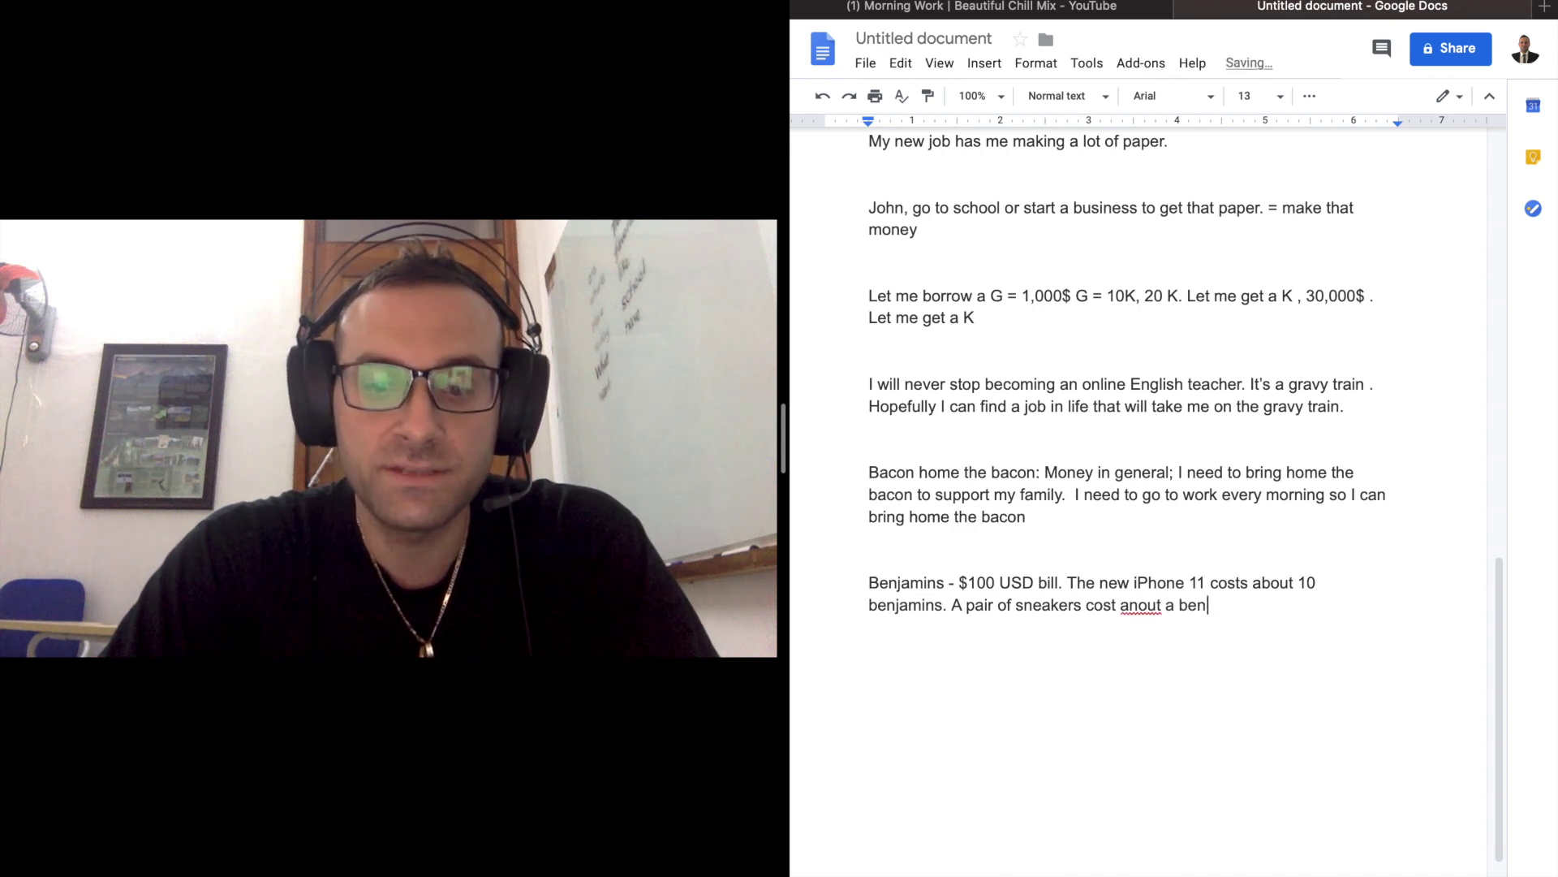
Correct 'anout' to 'about' in the sneakers sentence and return to its end
{"action": "right_click", "coordinate": [1140, 605]}
{"action": "left_click", "coordinate": [1181, 319]}
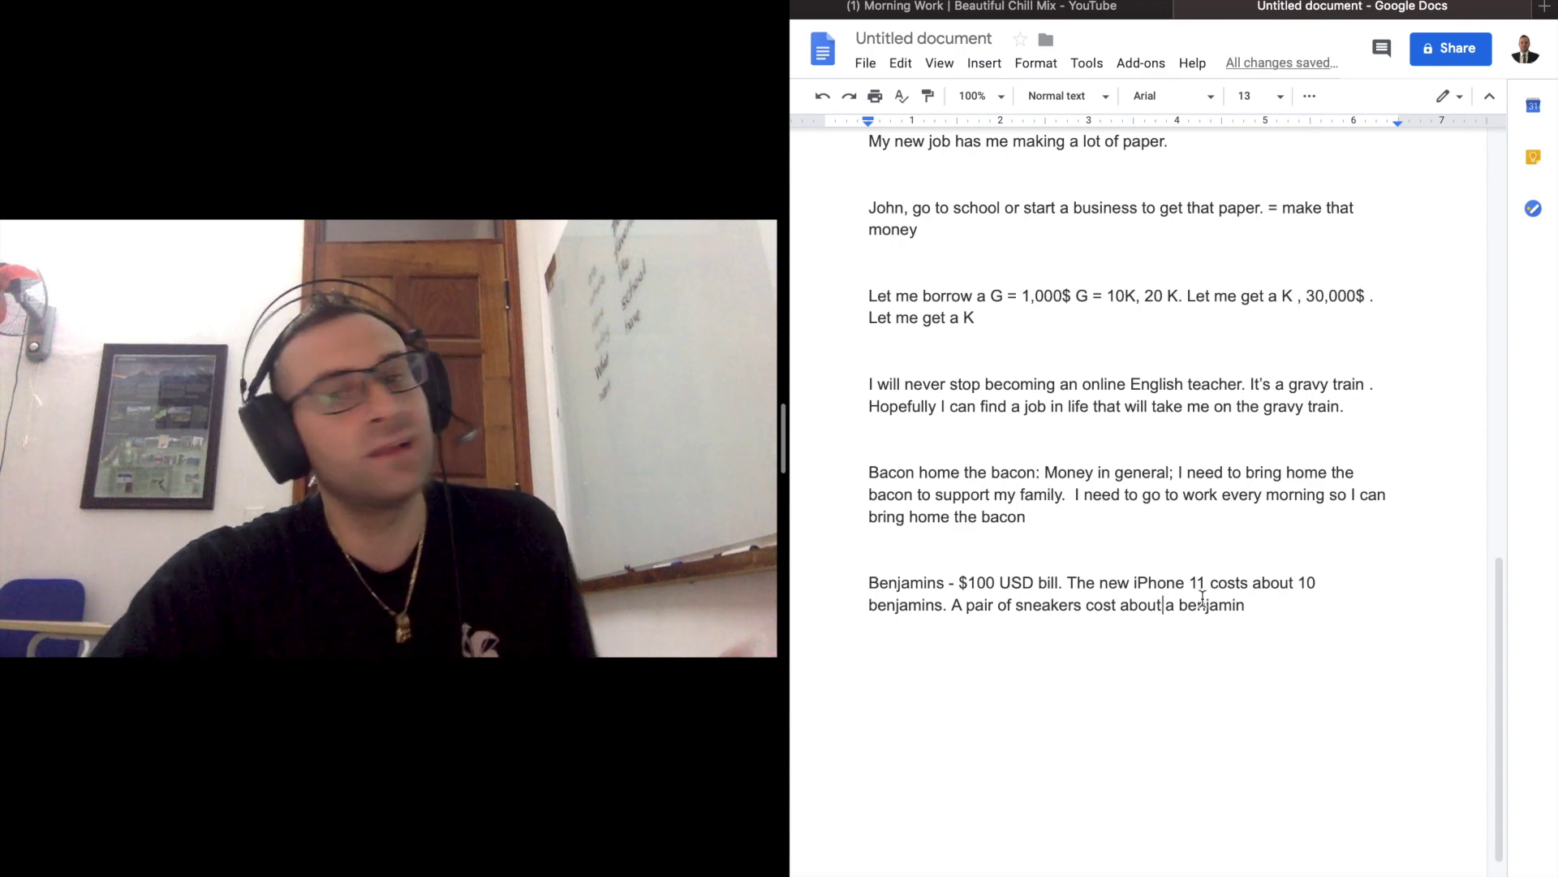
{"action": "left_click", "coordinate": [1256, 605]}
{"action": "type", "text": "!0"}
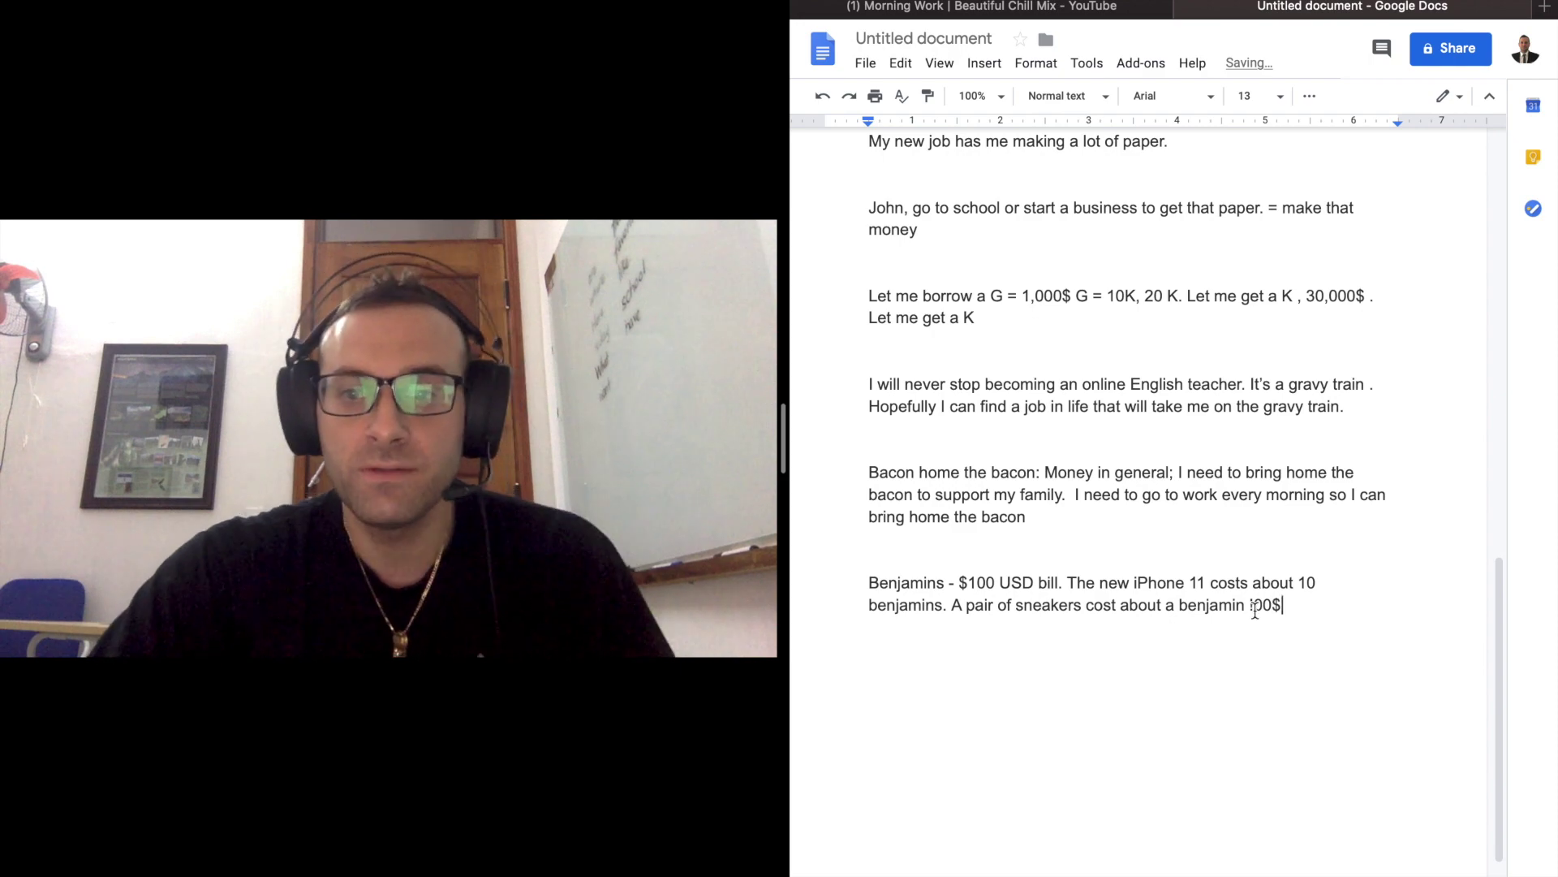
{"action": "scroll", "coordinate": [1253, 609], "scroll_direction": "up", "scroll_amount": 1}
{"action": "scroll", "coordinate": [1253, 610], "scroll_direction": "up", "scroll_amount": 10}
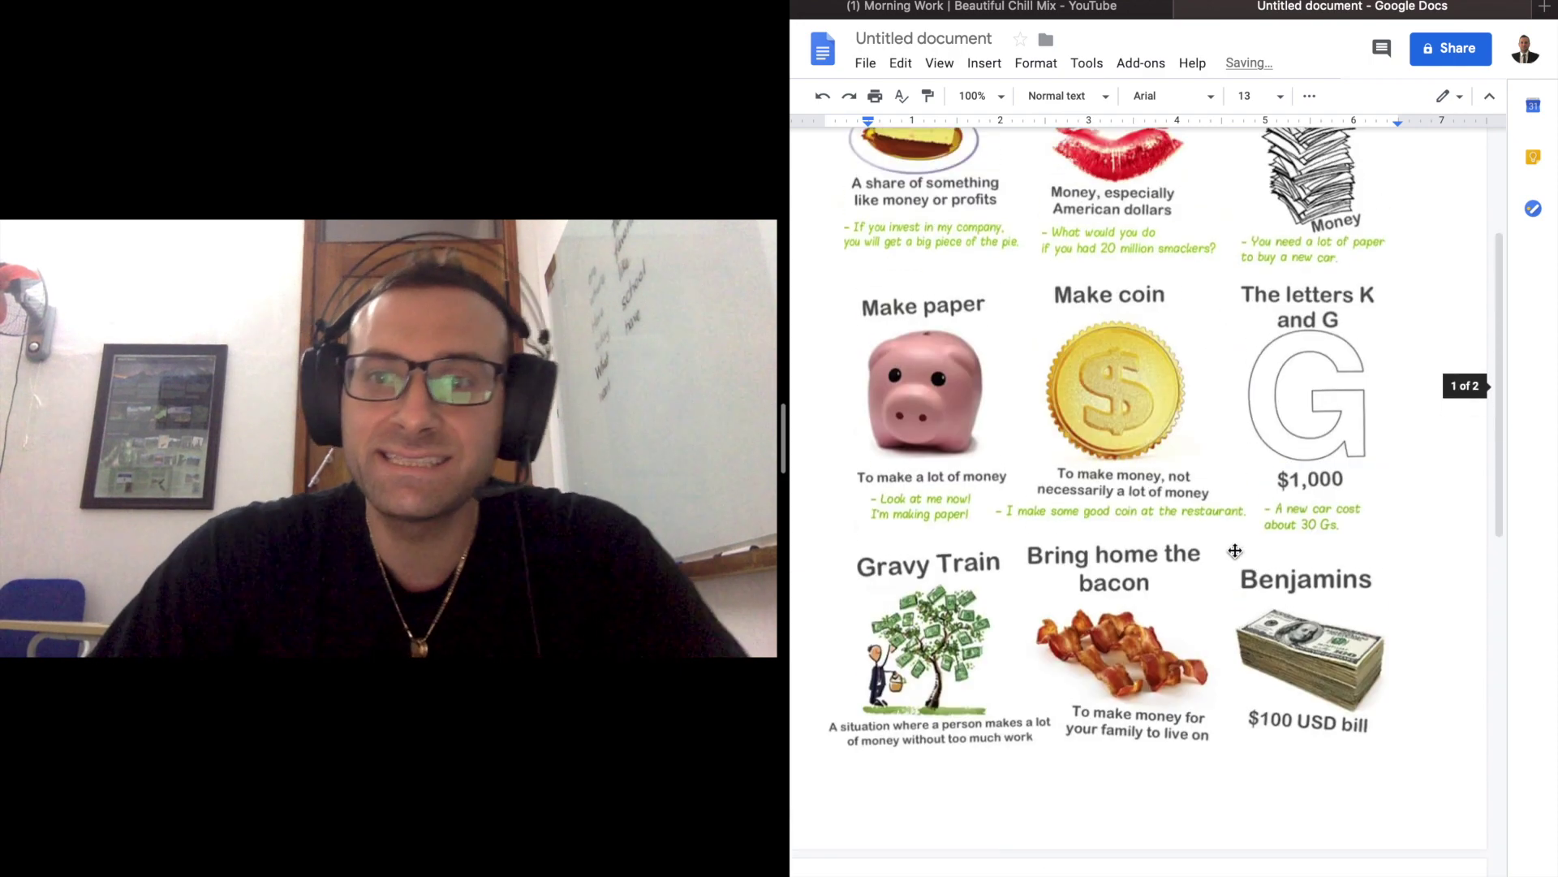
{"action": "scroll", "coordinate": [1243, 572], "scroll_direction": "up", "scroll_amount": 2}
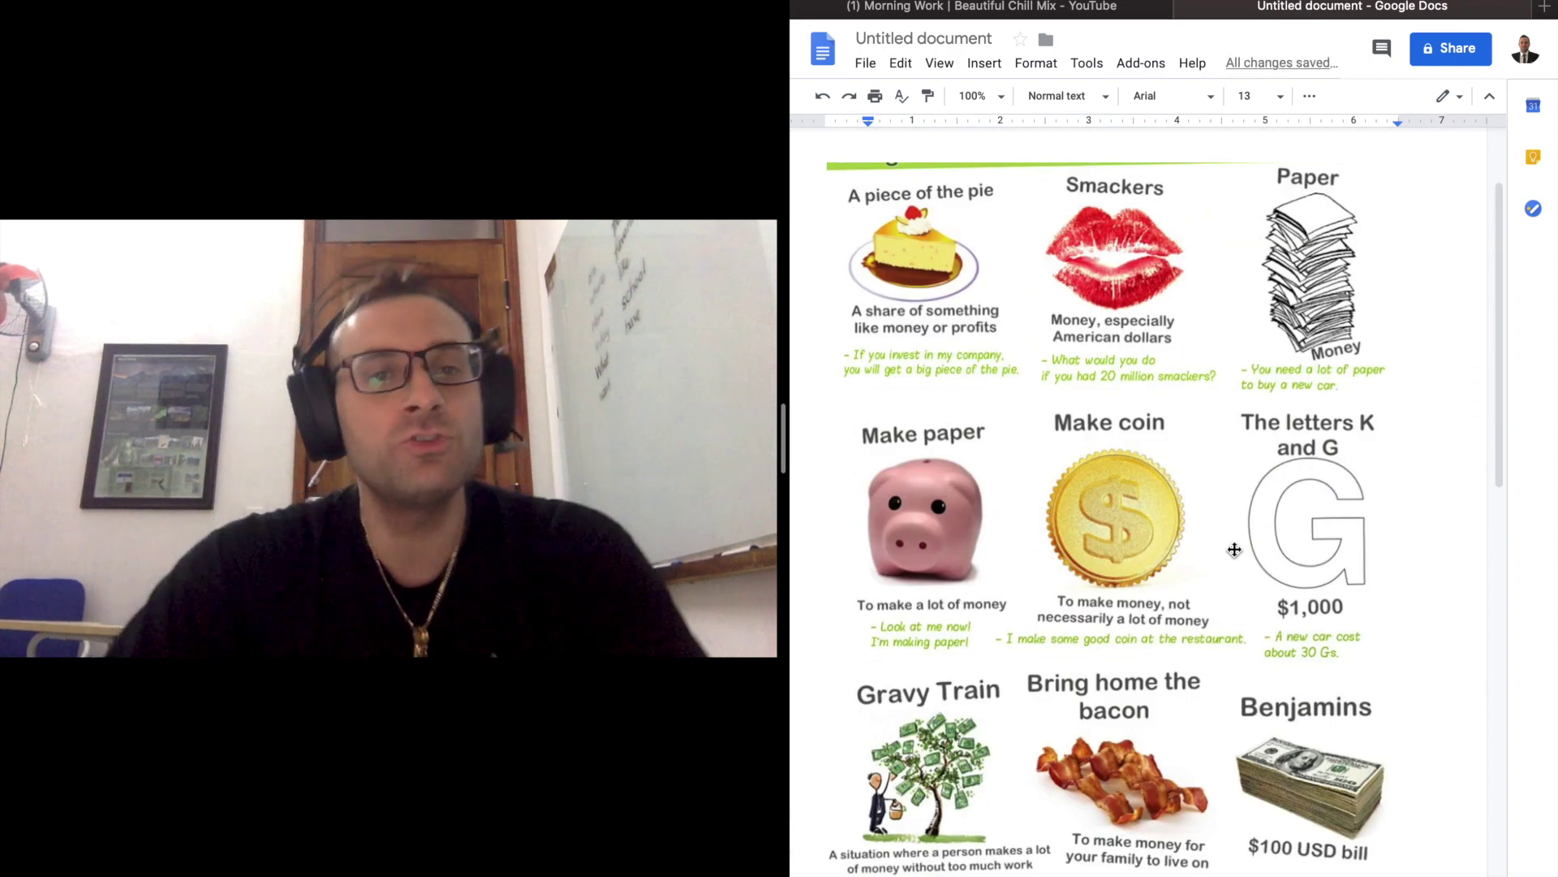